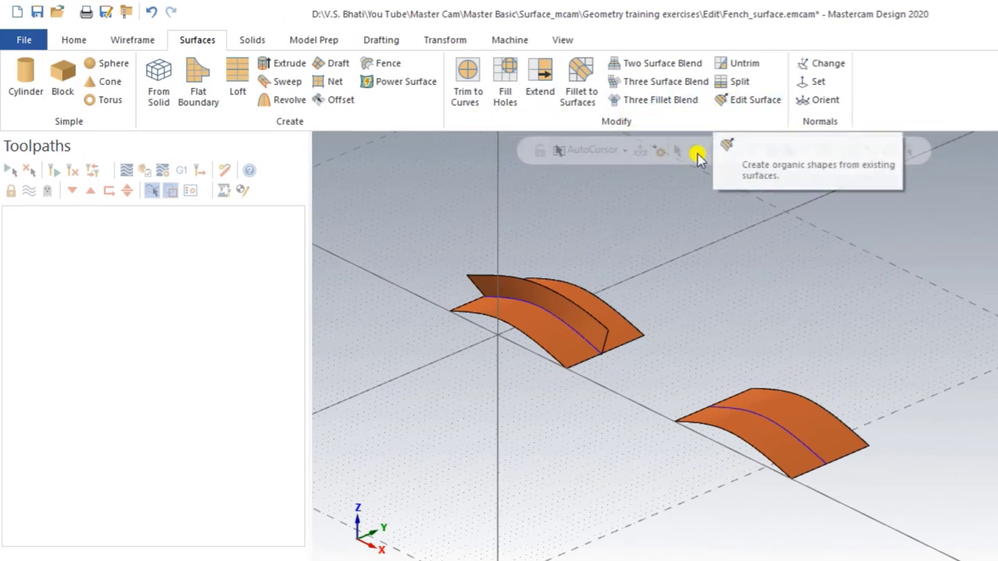
Step: Start Trim to Curves and select the lower curved surface as the surface to trim
mouse_move(655, 234)
middle_mouse_down()
mouse_move(677, 214)
mouse_move(642, 239)
mouse_move(608, 241)
mouse_move(631, 244)
mouse_move(619, 245)
mouse_move(669, 292)
middle_mouse_up()
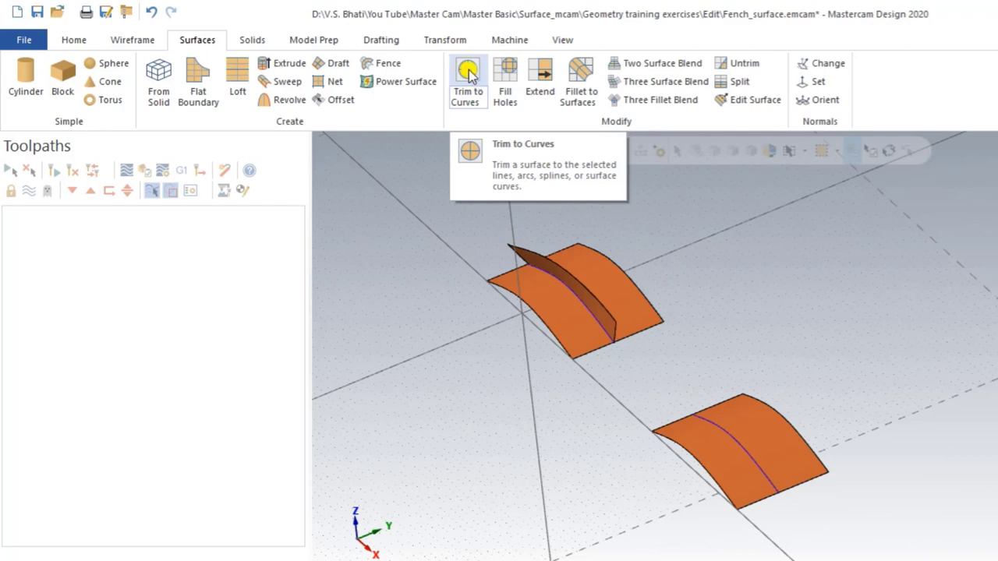
left_click(470, 73)
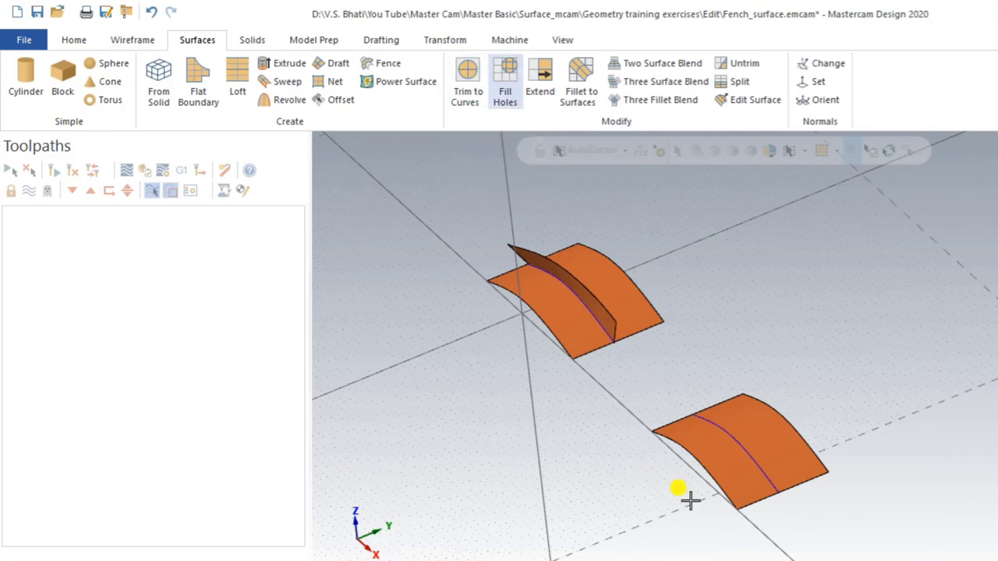
mouse_move(849, 488)
middle_mouse_down()
mouse_move(788, 479)
mouse_move(837, 511)
mouse_move(826, 503)
middle_mouse_up()
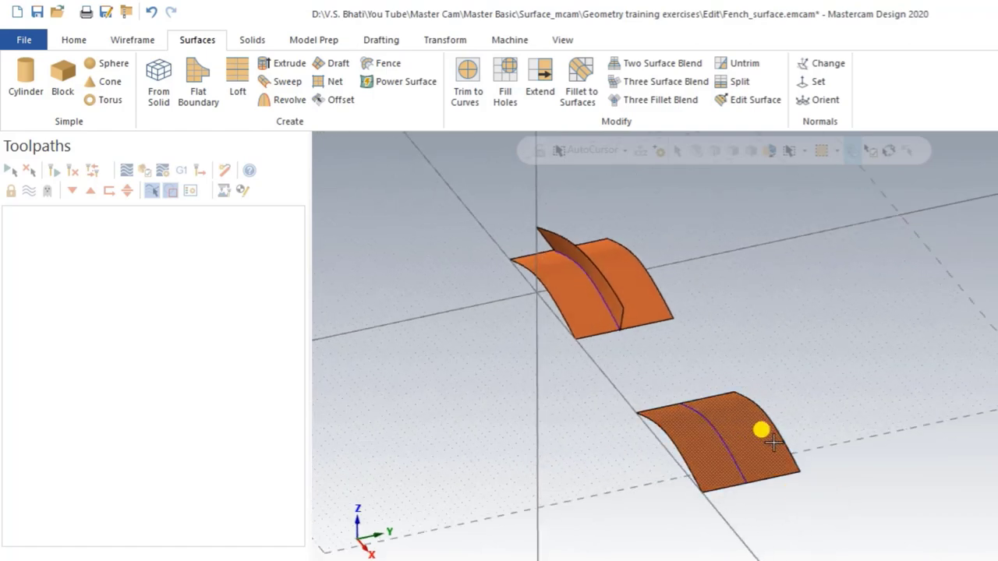
mouse_move(869, 428)
middle_mouse_down()
mouse_move(836, 441)
mouse_move(858, 450)
mouse_move(851, 457)
mouse_move(818, 452)
middle_mouse_up()
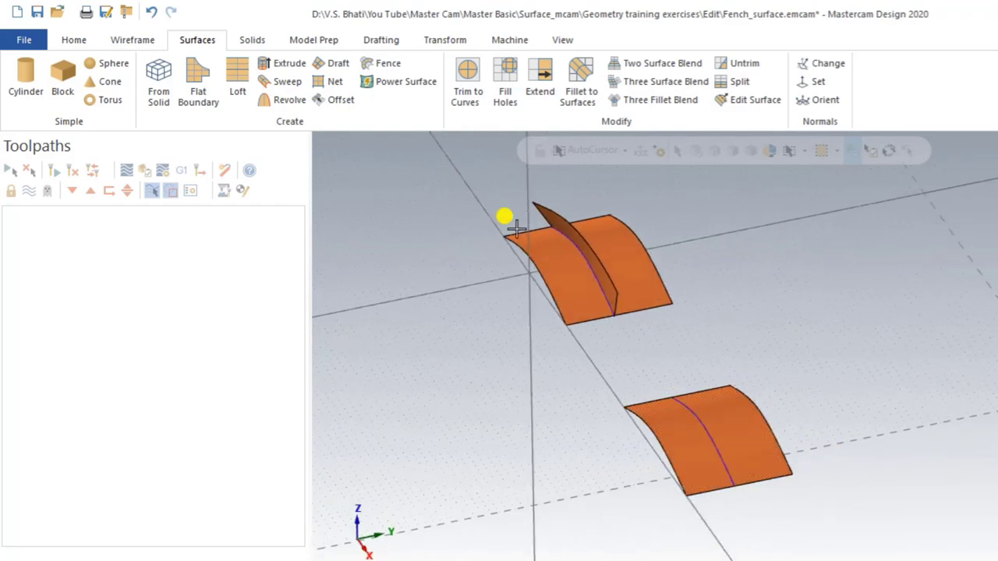
left_click(466, 71)
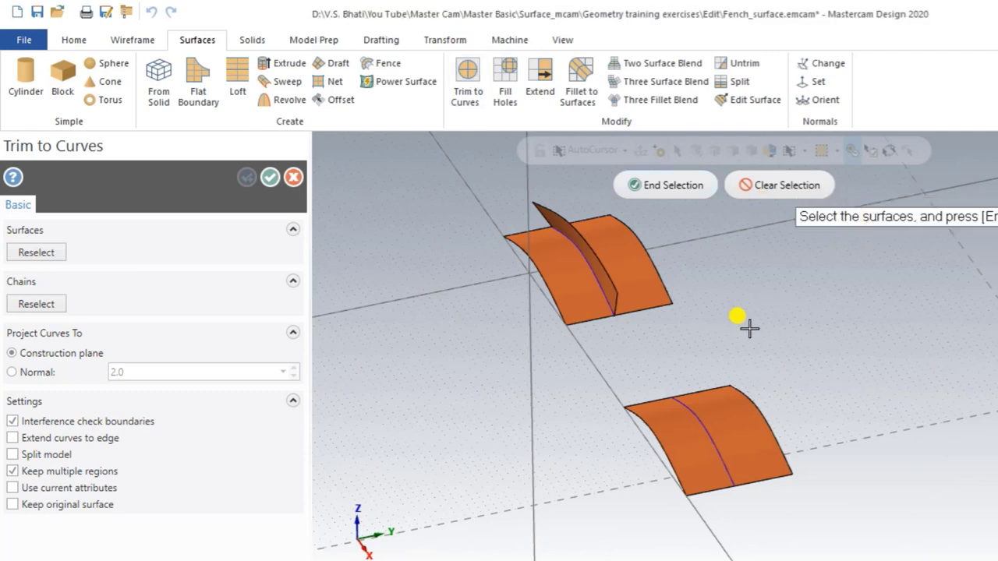
left_click(723, 425)
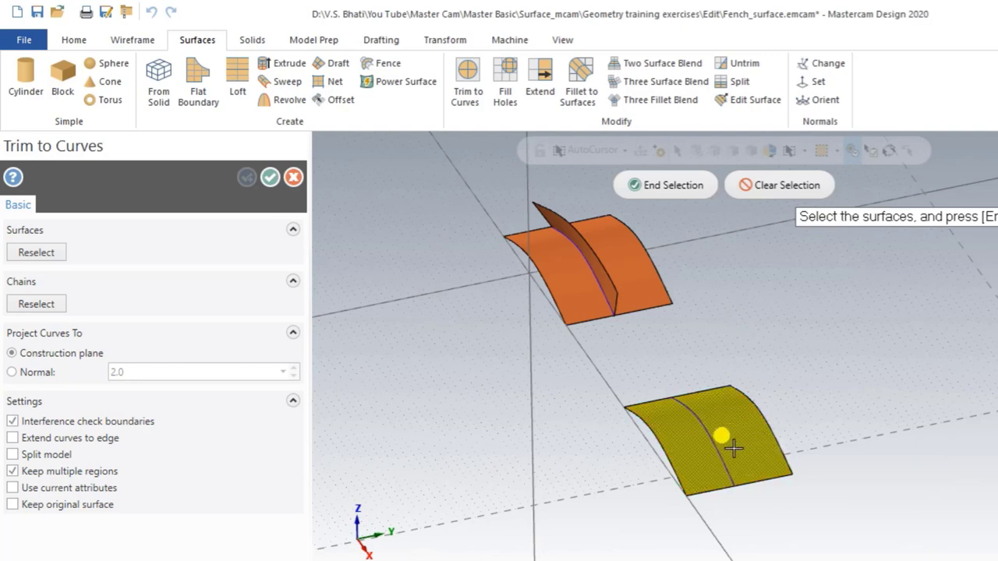
left_click(655, 182)
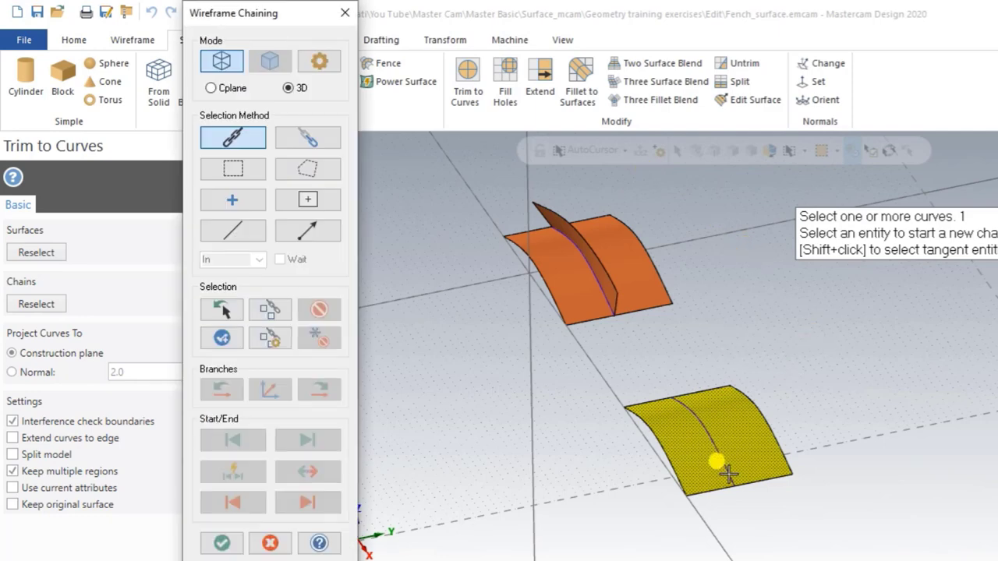
Step: Chain the curve running across the lower surface as the trimming boundary
mouse_move(835, 457)
middle_mouse_down()
mouse_move(845, 443)
mouse_move(884, 453)
middle_mouse_up()
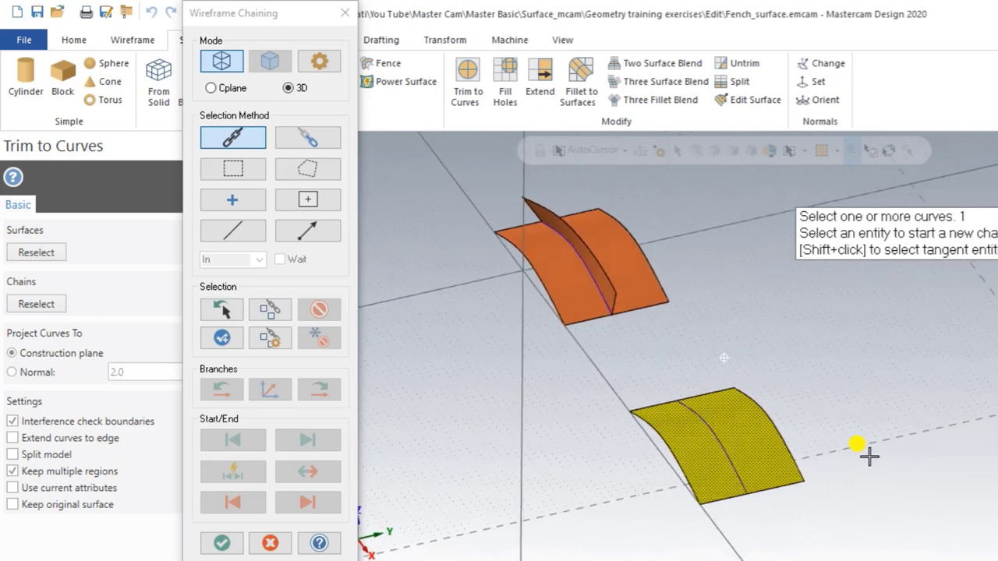
left_click(747, 468)
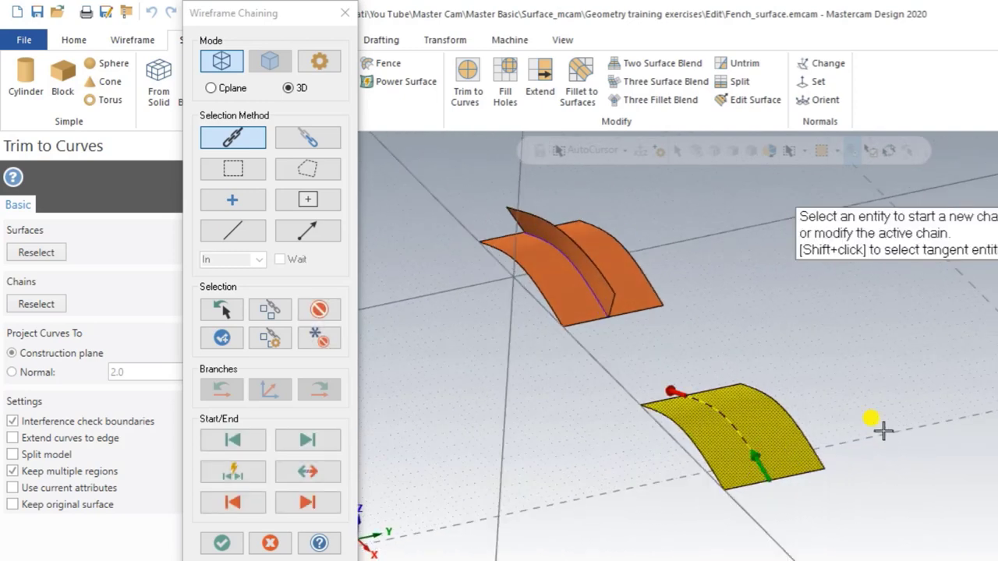
mouse_move(884, 431)
middle_mouse_down()
mouse_move(894, 433)
mouse_move(795, 412)
mouse_move(873, 414)
mouse_move(566, 431)
middle_mouse_up()
Step: Confirm the boundary curve and mark the side of the lower surface to keep
left_click(221, 543)
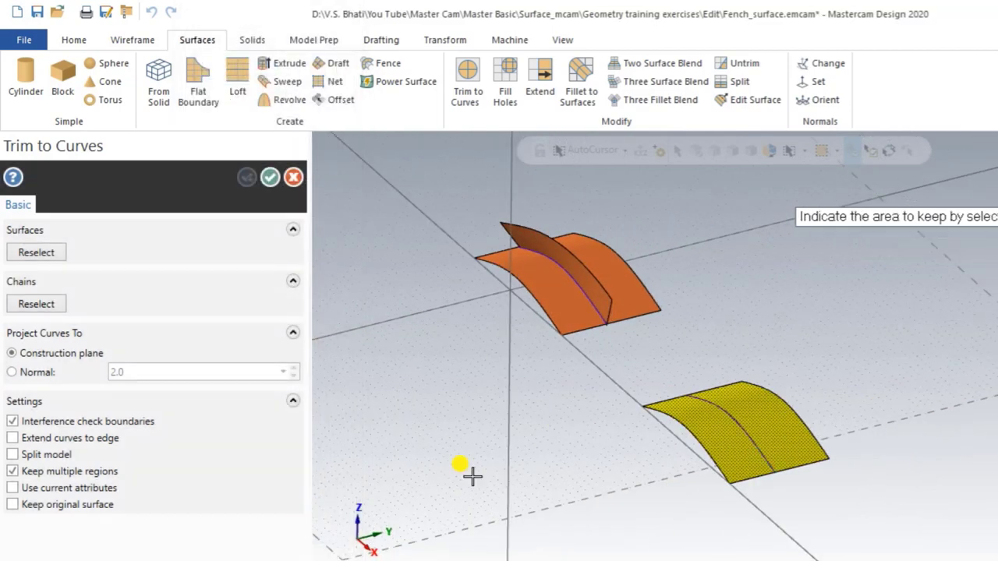
middle_click_drag(536, 419, 496, 424)
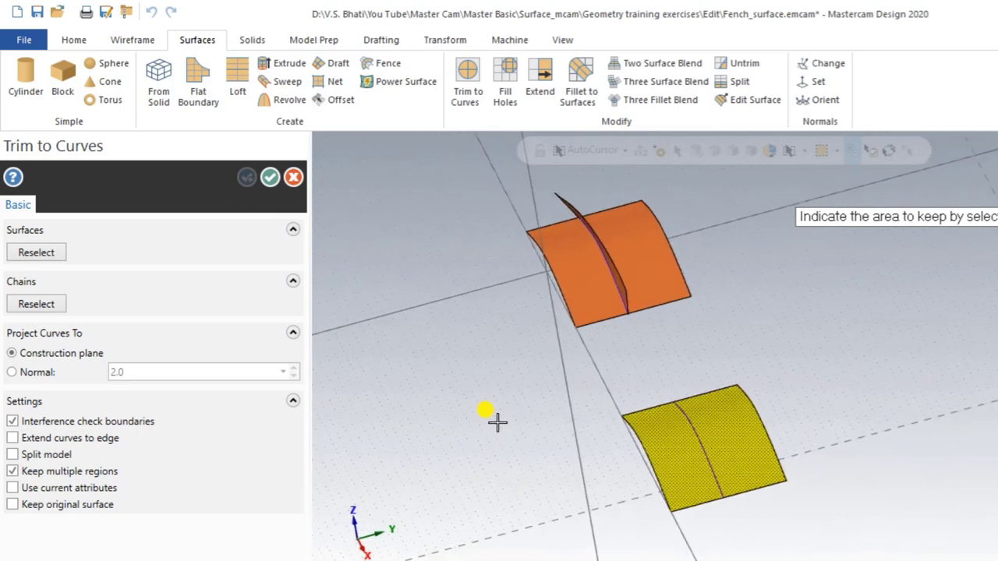
left_click(702, 423)
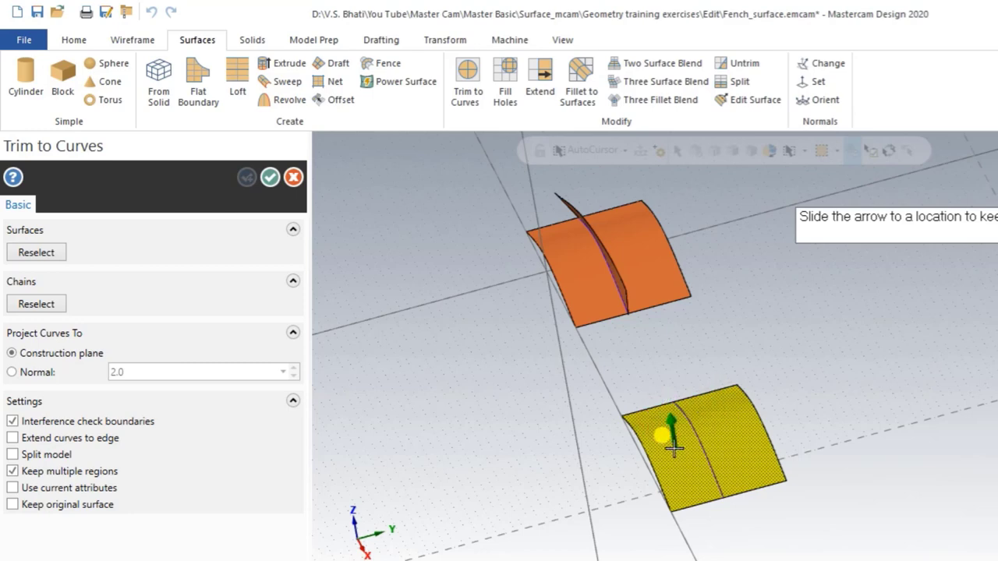
left_click(659, 432)
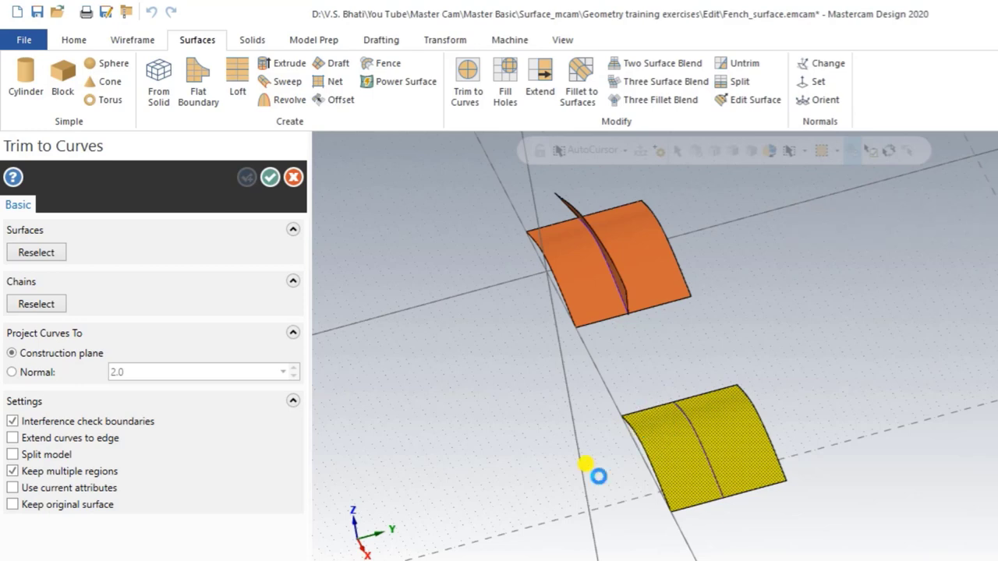
mouse_move(528, 463)
middle_mouse_down()
mouse_move(562, 448)
mouse_move(513, 473)
mouse_move(521, 454)
mouse_move(537, 466)
middle_mouse_up()
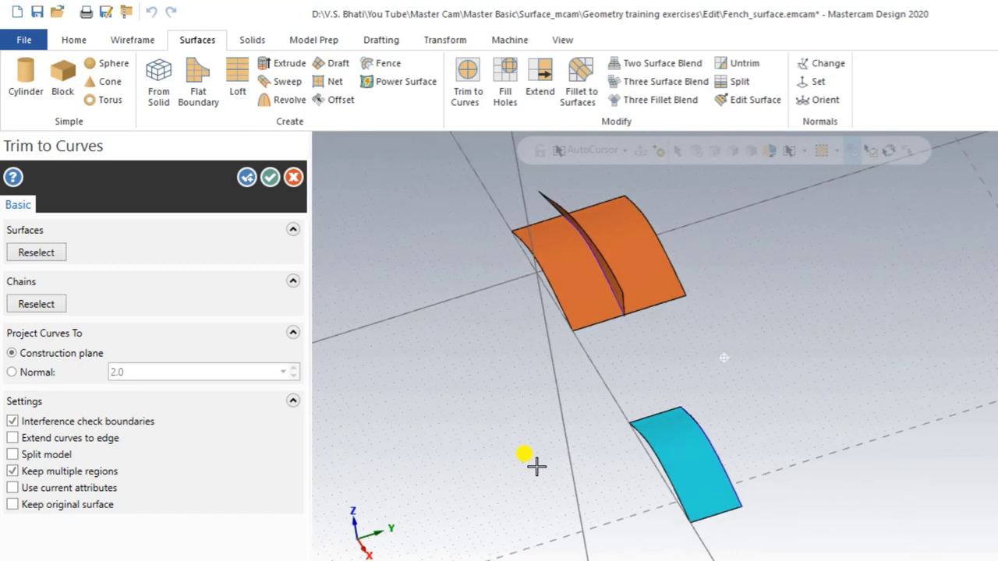
mouse_move(638, 507)
middle_mouse_down()
mouse_move(757, 530)
mouse_move(753, 508)
mouse_move(692, 528)
mouse_move(740, 522)
middle_mouse_up()
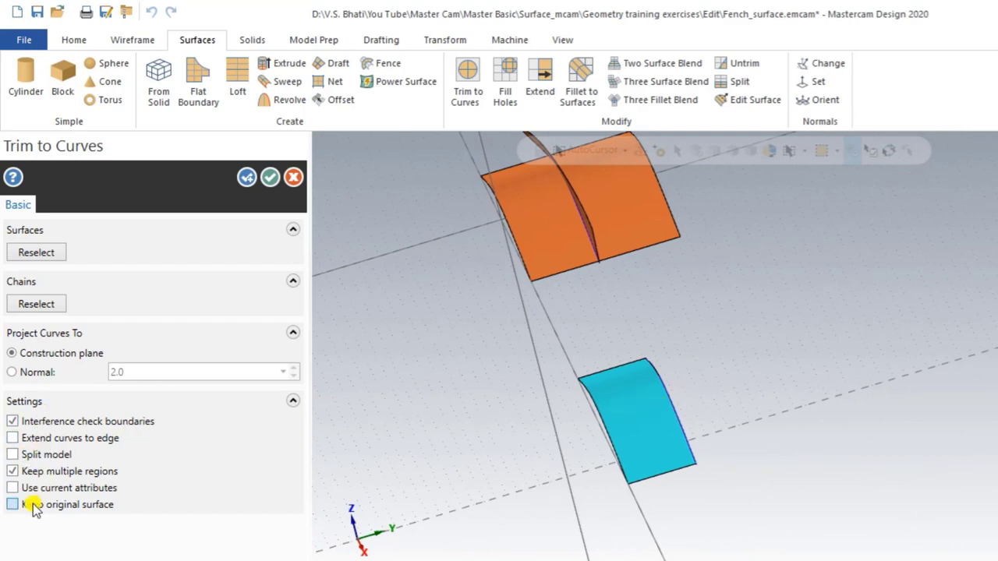
Step: Leave Split model unchecked and apply the trim to the lower curved surface
left_click(14, 455)
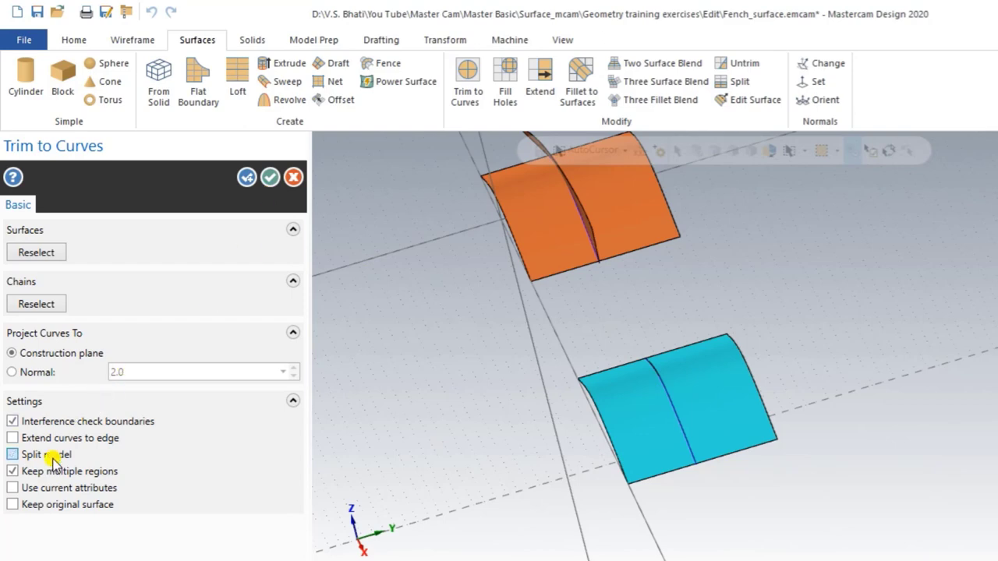
middle_click_drag(559, 438, 577, 388)
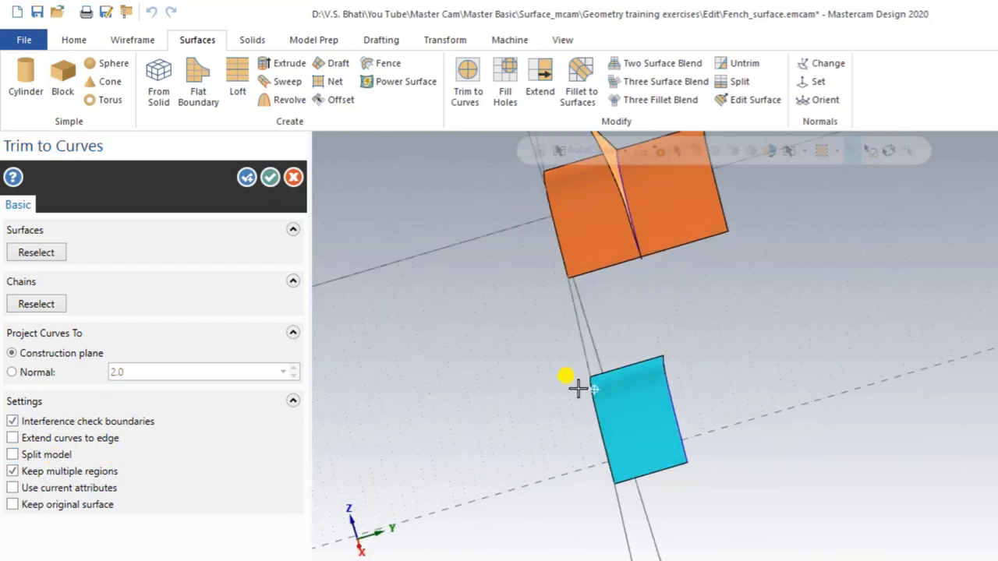
left_click(262, 179)
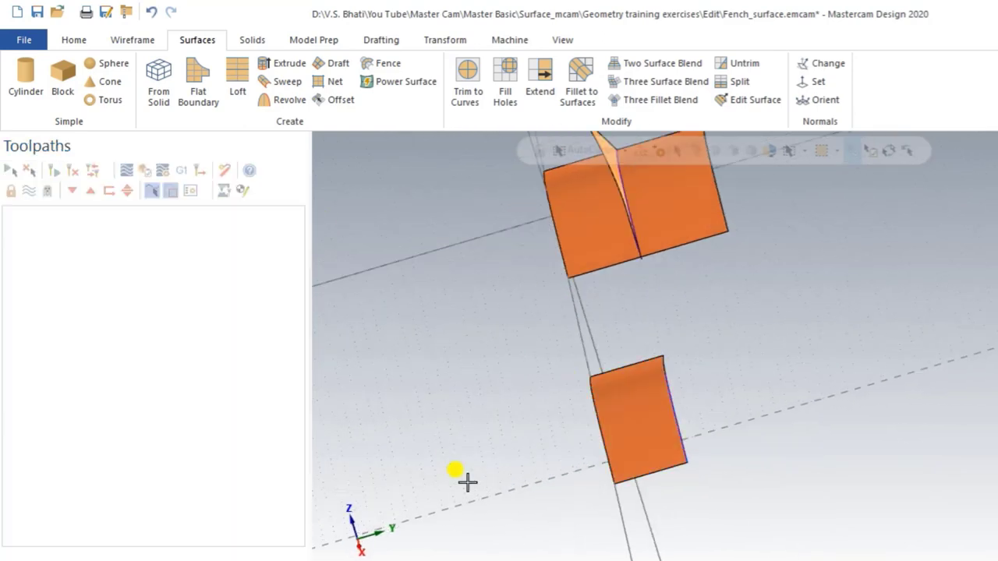
Step: Reorient the view toward the upper surface and open the trimming-methods dropdown
mouse_move(468, 479)
middle_mouse_down()
mouse_move(513, 467)
mouse_move(498, 471)
mouse_move(522, 405)
middle_mouse_up()
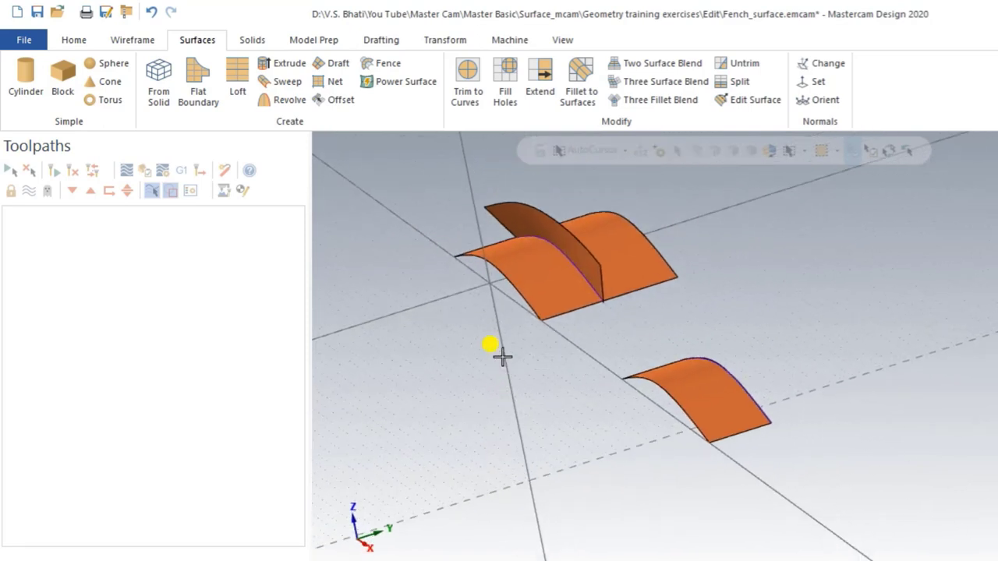
left_click(468, 100)
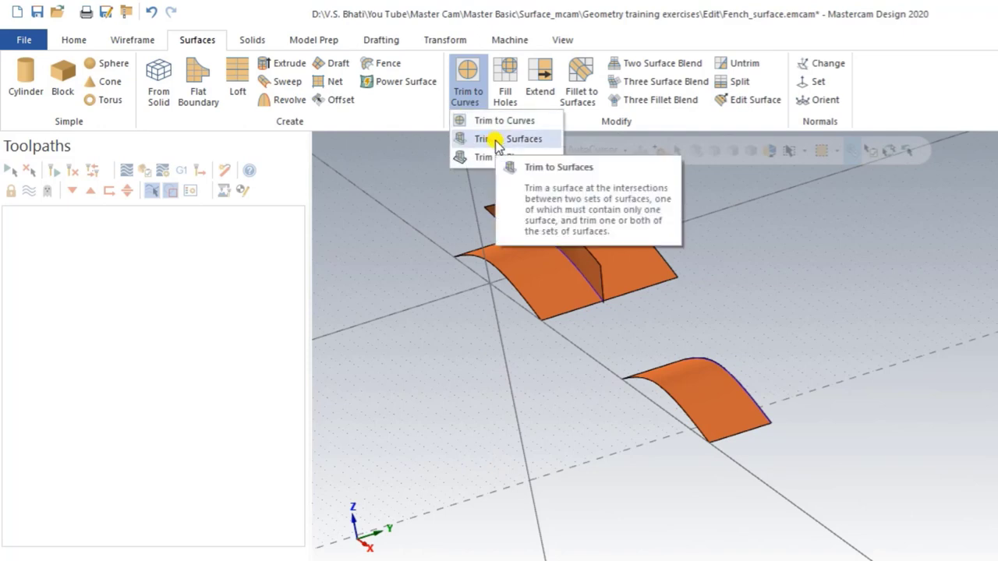
left_click(476, 378)
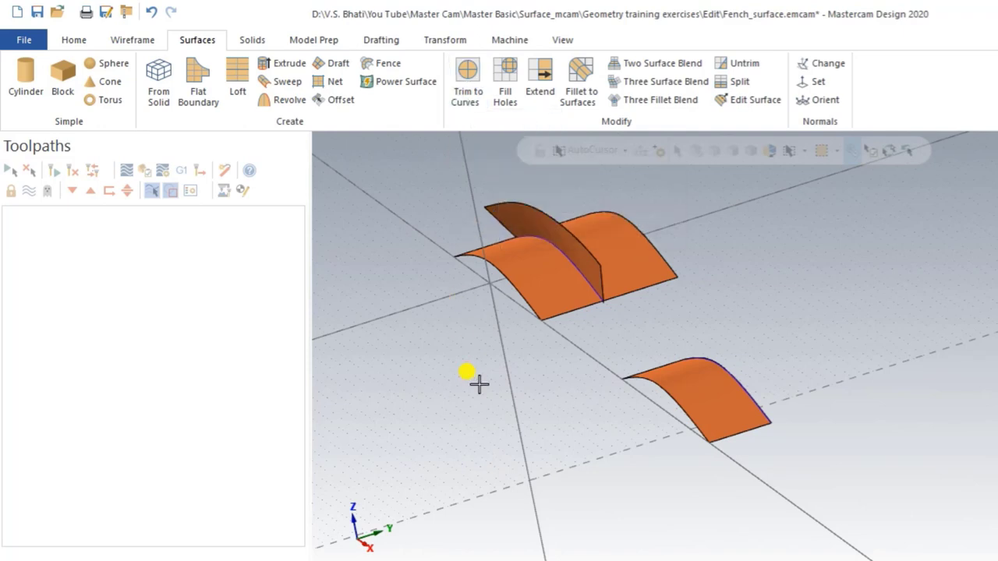
mouse_move(549, 395)
middle_mouse_down()
mouse_move(537, 419)
mouse_move(605, 267)
middle_mouse_up()
mouse_move(675, 269)
middle_mouse_down()
mouse_move(657, 283)
mouse_move(679, 283)
mouse_move(612, 329)
mouse_move(584, 260)
middle_mouse_up()
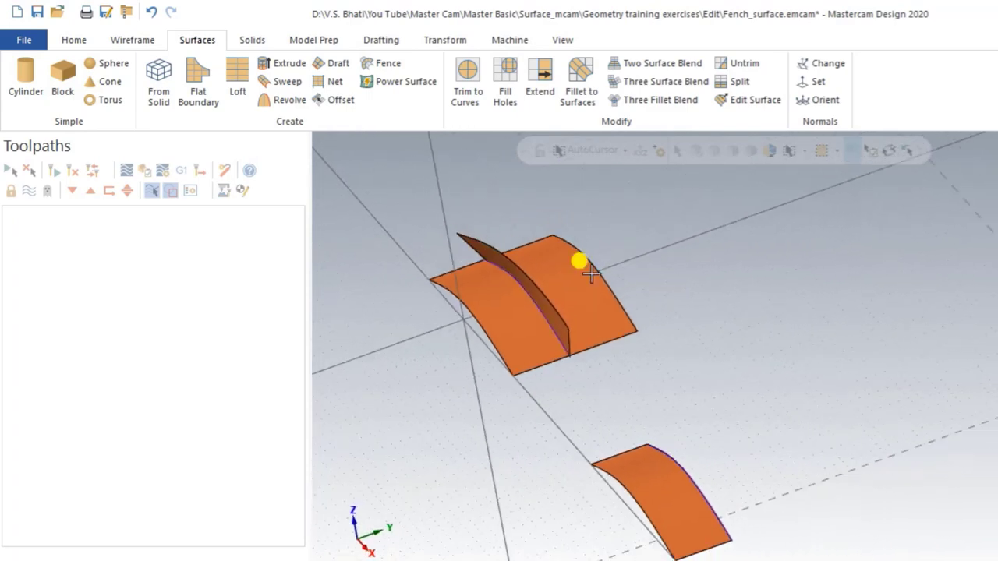
scroll(626, 267, "up", 2)
mouse_move(694, 266)
middle_mouse_down()
mouse_move(663, 260)
mouse_move(476, 132)
middle_mouse_up()
left_click(471, 105)
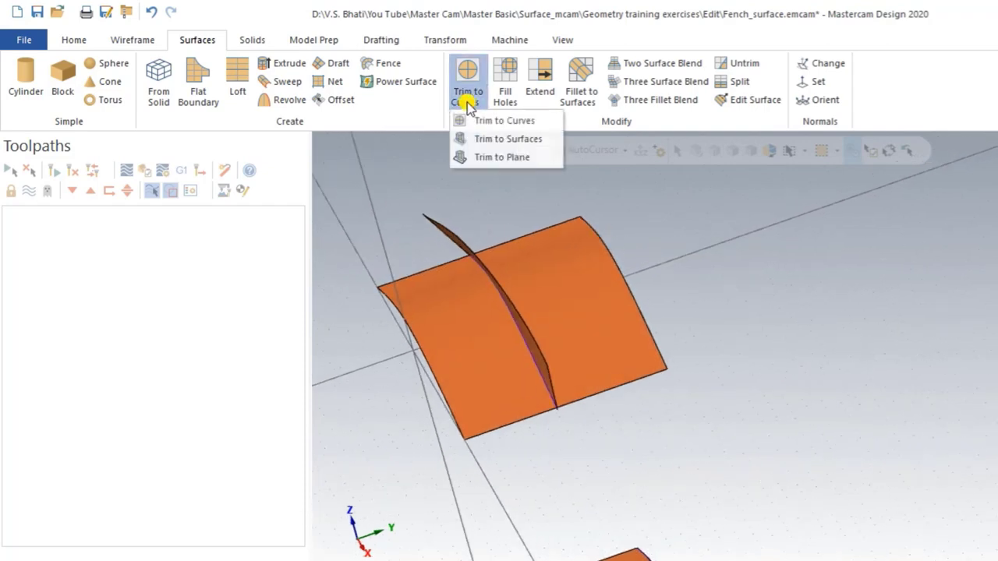
Step: Start Trim to Surfaces and choose the upper curved surface as the first set
left_click(500, 140)
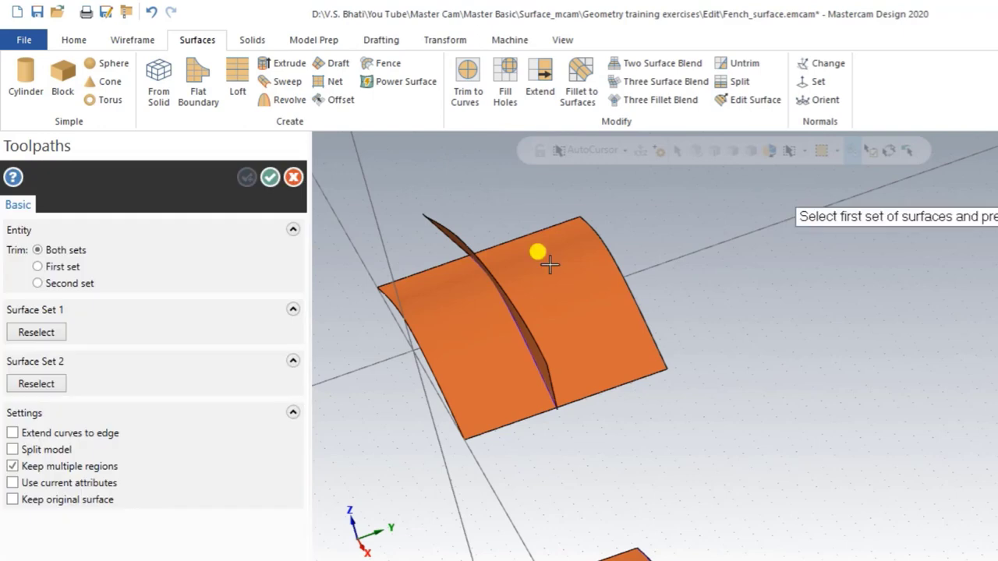
scroll(789, 297, "down", 1)
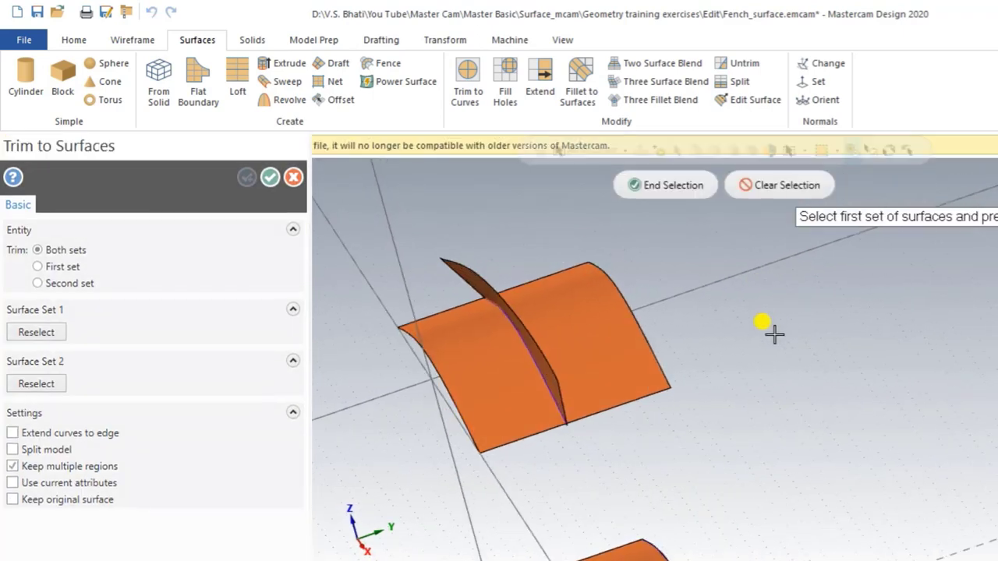
mouse_move(769, 331)
middle_mouse_down()
mouse_move(787, 326)
mouse_move(760, 332)
middle_mouse_up()
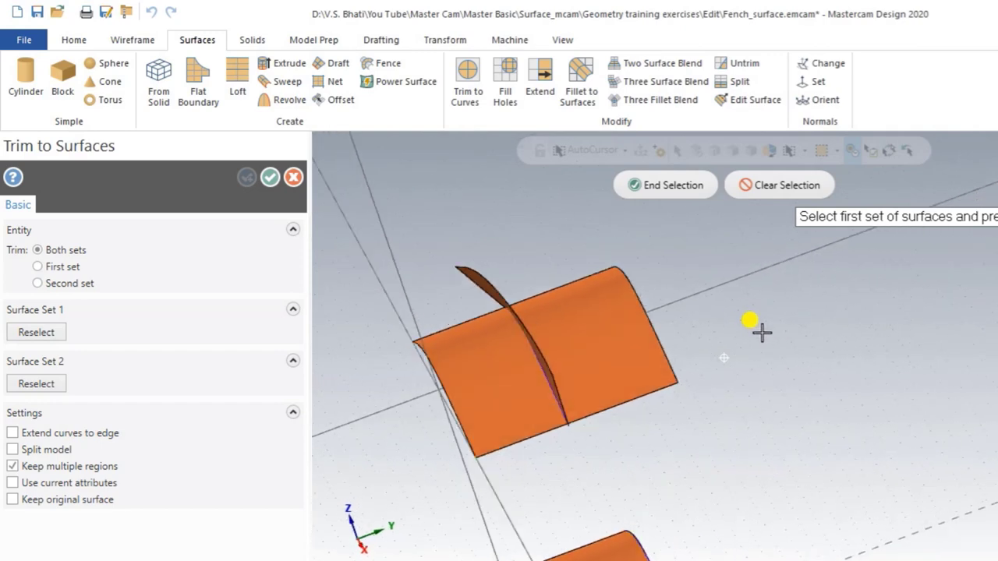
mouse_move(554, 406)
middle_mouse_down()
mouse_move(712, 412)
mouse_move(769, 390)
mouse_move(746, 401)
mouse_move(743, 418)
middle_mouse_up()
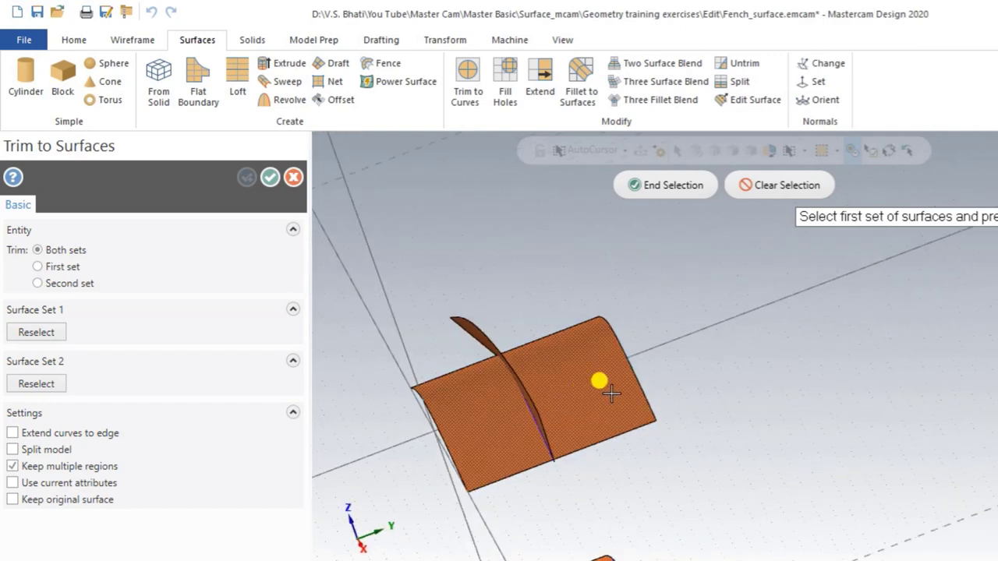
mouse_move(597, 383)
middle_mouse_down()
mouse_move(616, 375)
mouse_move(598, 398)
mouse_move(713, 397)
mouse_move(764, 383)
mouse_move(745, 414)
middle_mouse_up()
left_click(587, 386)
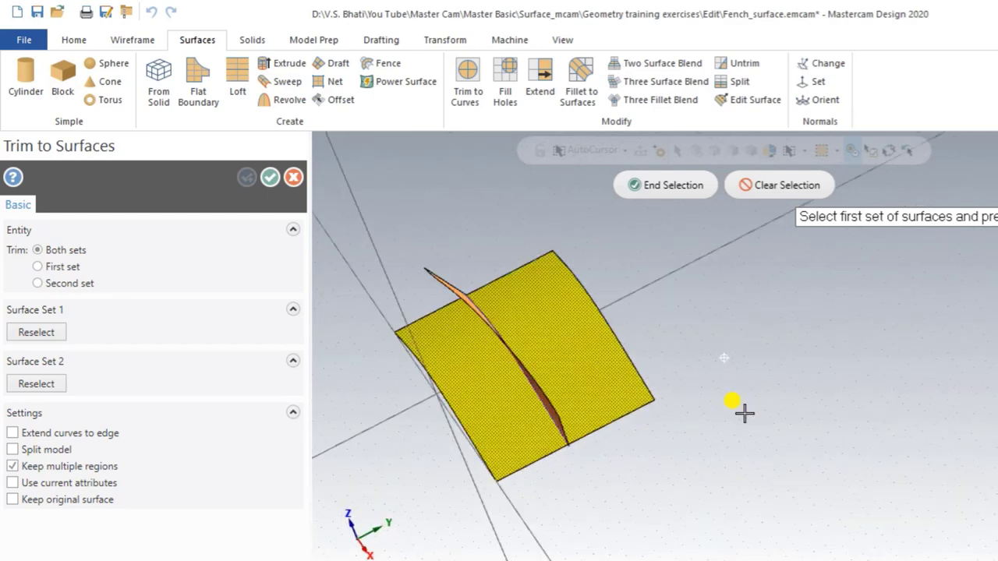
left_click(650, 185)
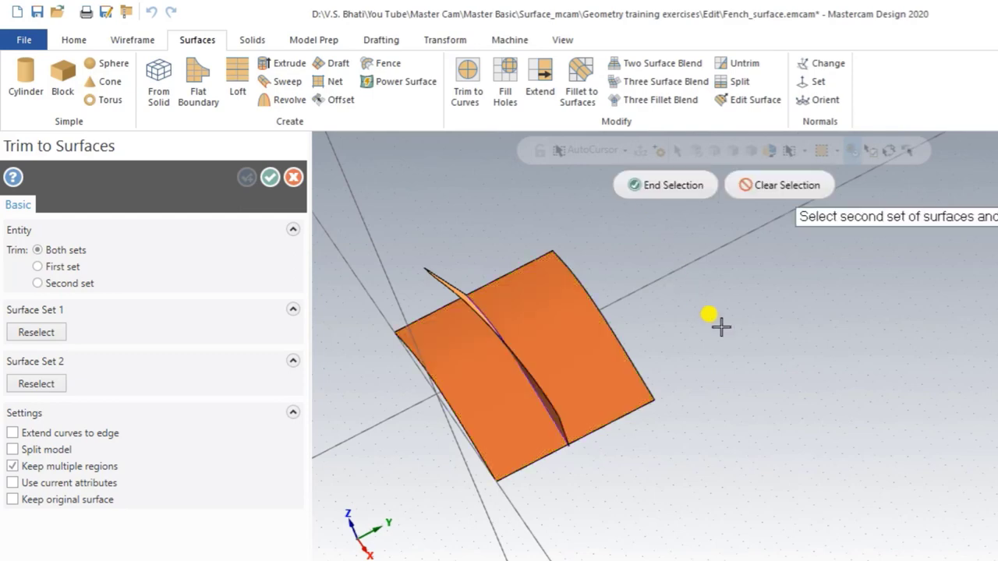
Step: Choose the upright fin as the second surface set
mouse_move(718, 325)
middle_mouse_down()
mouse_move(679, 330)
mouse_move(686, 334)
middle_mouse_up()
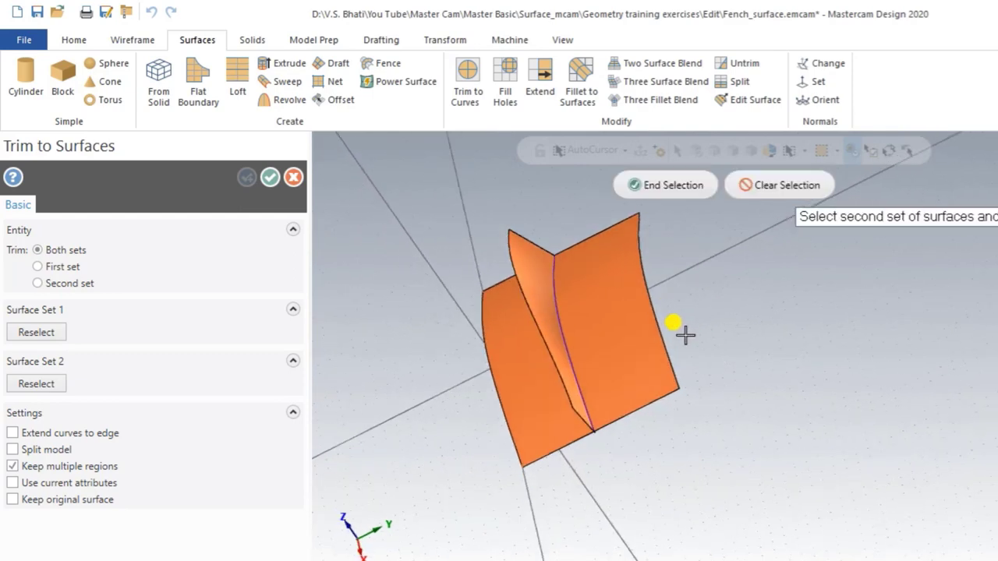
scroll(544, 319, "up", 2)
left_click(535, 305)
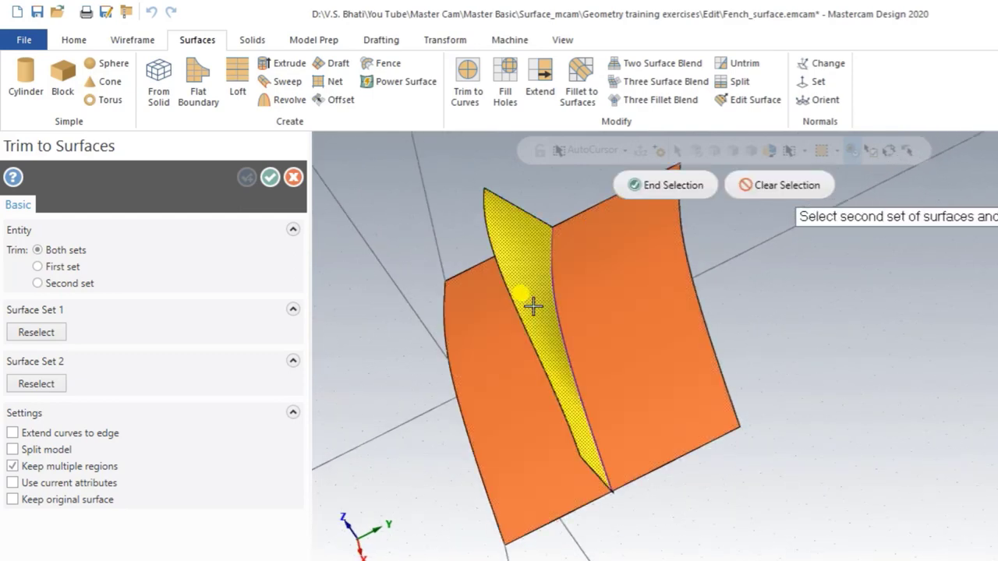
mouse_move(540, 354)
middle_mouse_down()
mouse_move(551, 327)
mouse_move(568, 320)
mouse_move(535, 257)
mouse_move(537, 335)
mouse_move(579, 336)
mouse_move(662, 309)
mouse_move(673, 294)
mouse_move(597, 310)
middle_mouse_up()
key("Return")
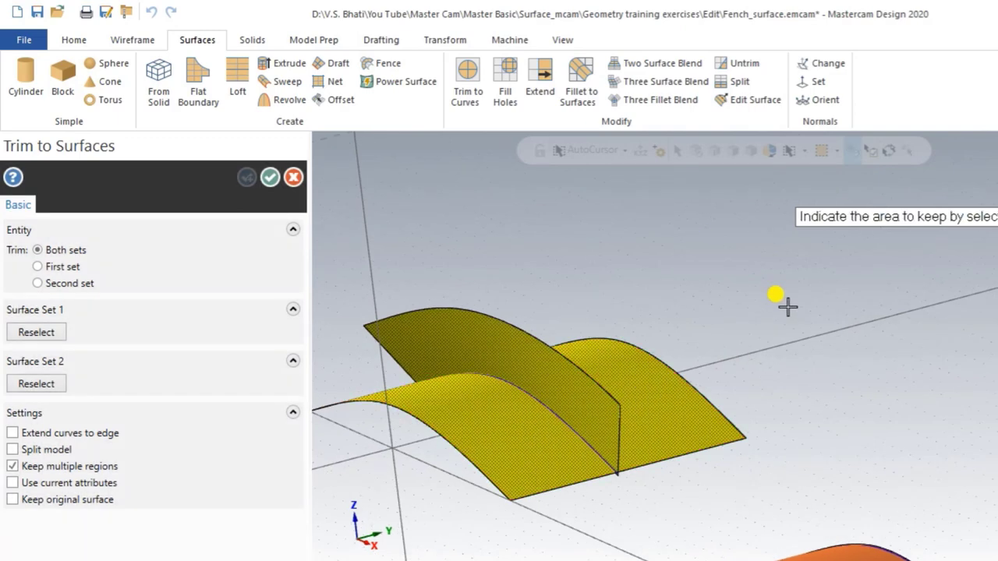
Step: Keep the chosen side of the curved sheet and of the fin, then apply the trim
mouse_move(788, 306)
middle_mouse_down()
mouse_move(731, 328)
mouse_move(627, 466)
mouse_move(705, 396)
mouse_move(814, 403)
mouse_move(816, 416)
mouse_move(708, 428)
mouse_move(704, 358)
mouse_move(709, 372)
mouse_move(815, 434)
mouse_move(791, 453)
mouse_move(663, 363)
middle_mouse_up()
left_click(677, 348)
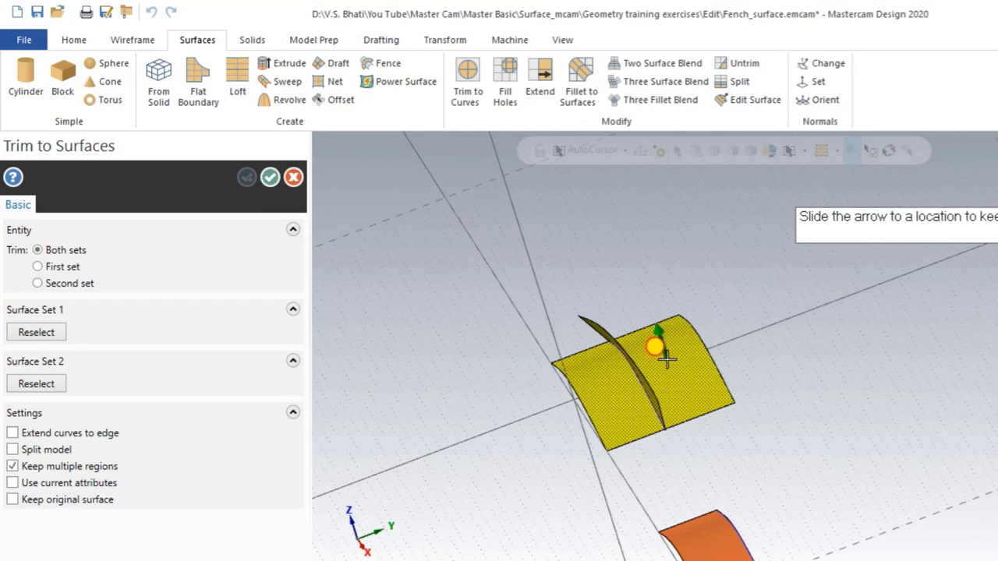
left_click(668, 366)
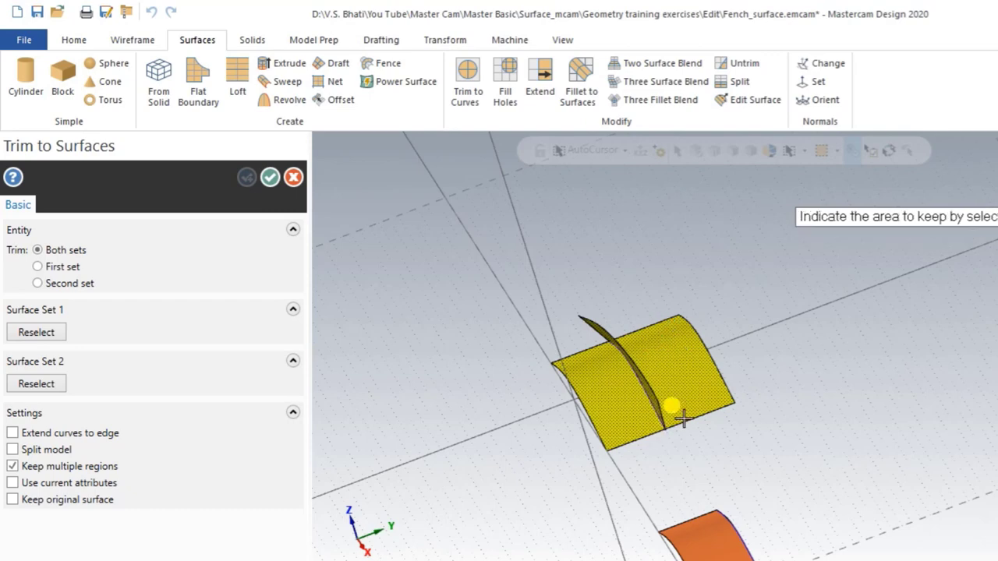
mouse_move(678, 370)
middle_mouse_down()
mouse_move(647, 357)
mouse_move(617, 364)
middle_mouse_up()
scroll(616, 364, "up", 2)
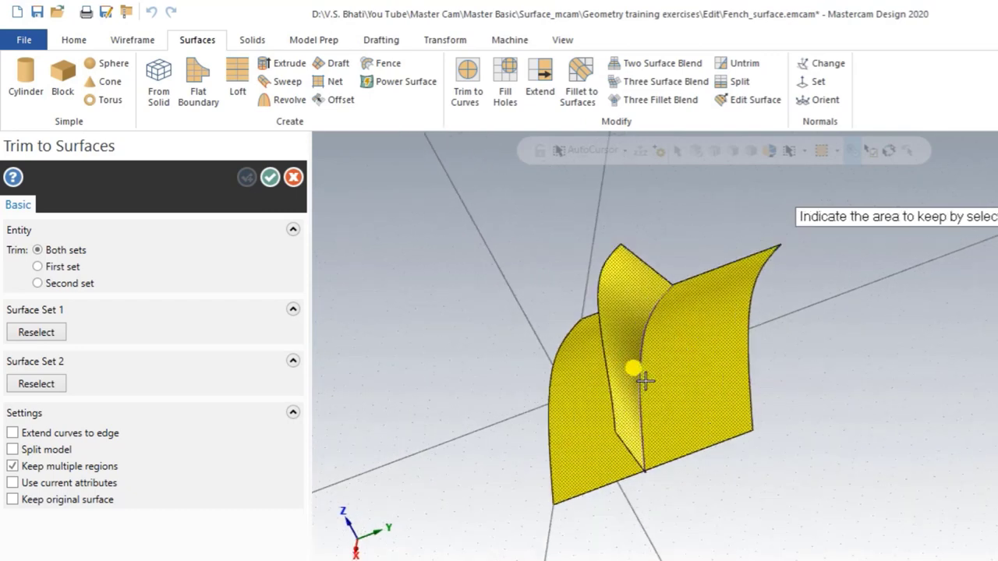
scroll(642, 368, "up", 2)
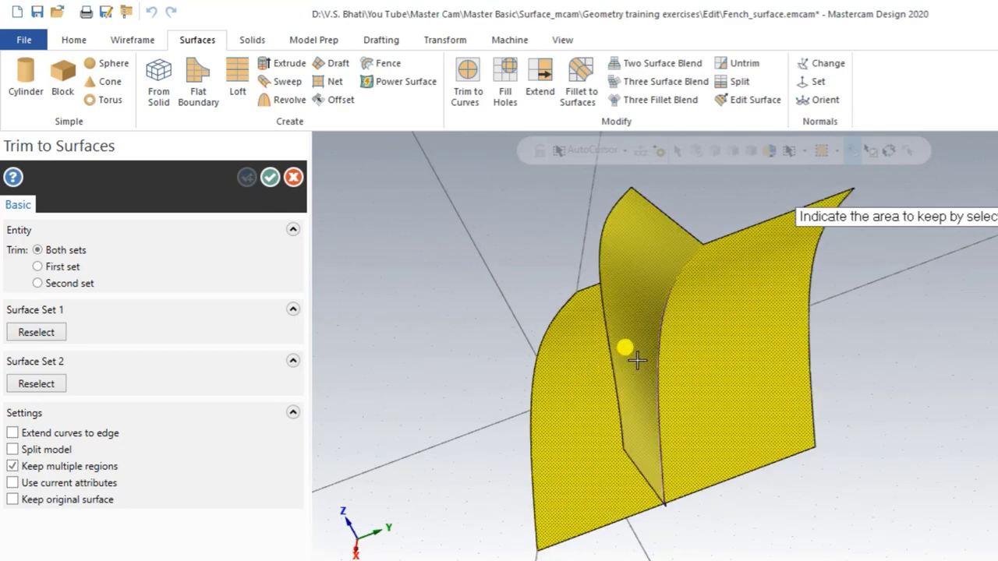
left_click(634, 316)
left_click(634, 316)
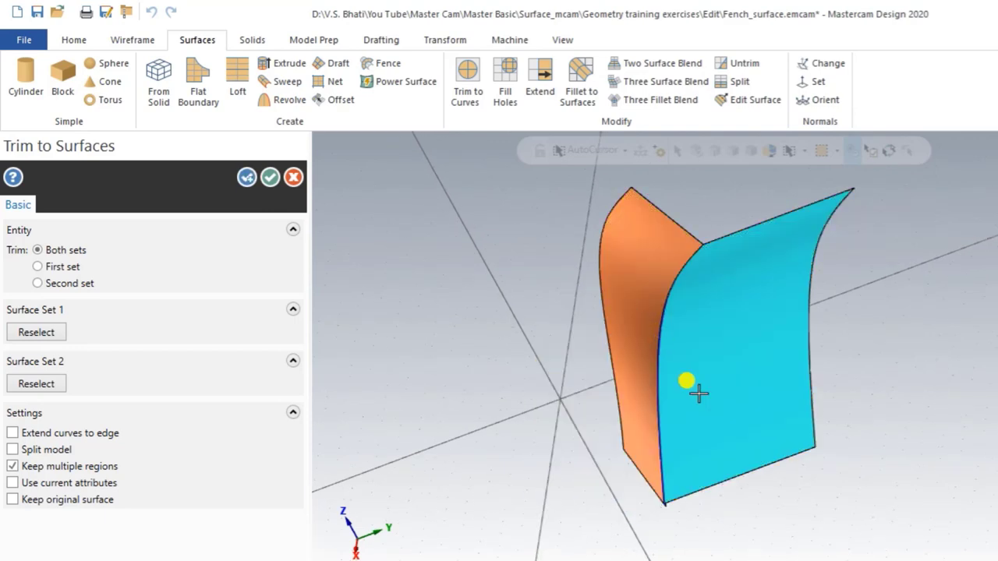
mouse_move(697, 392)
middle_mouse_down()
mouse_move(780, 330)
mouse_move(792, 334)
mouse_move(705, 366)
mouse_move(709, 392)
mouse_move(679, 408)
mouse_move(709, 374)
mouse_move(721, 383)
mouse_move(708, 402)
mouse_move(710, 351)
mouse_move(693, 363)
mouse_move(698, 378)
mouse_move(718, 376)
middle_mouse_up()
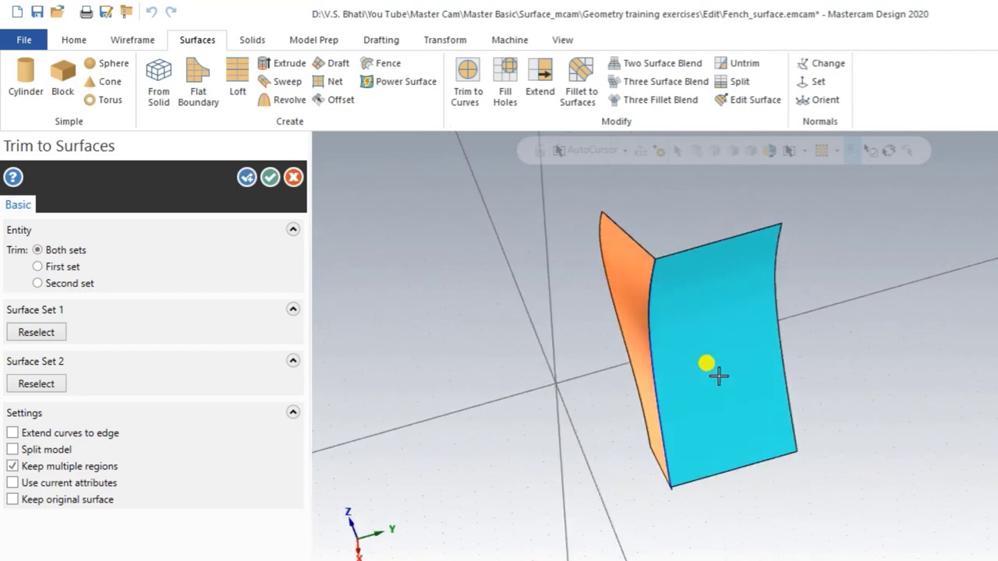
left_click(269, 177)
Step: Zoom out and tilt the view to show both curved orange surfaces, then start Surface Untrim
mouse_move(602, 419)
middle_mouse_down()
mouse_move(638, 428)
mouse_move(601, 443)
middle_mouse_up()
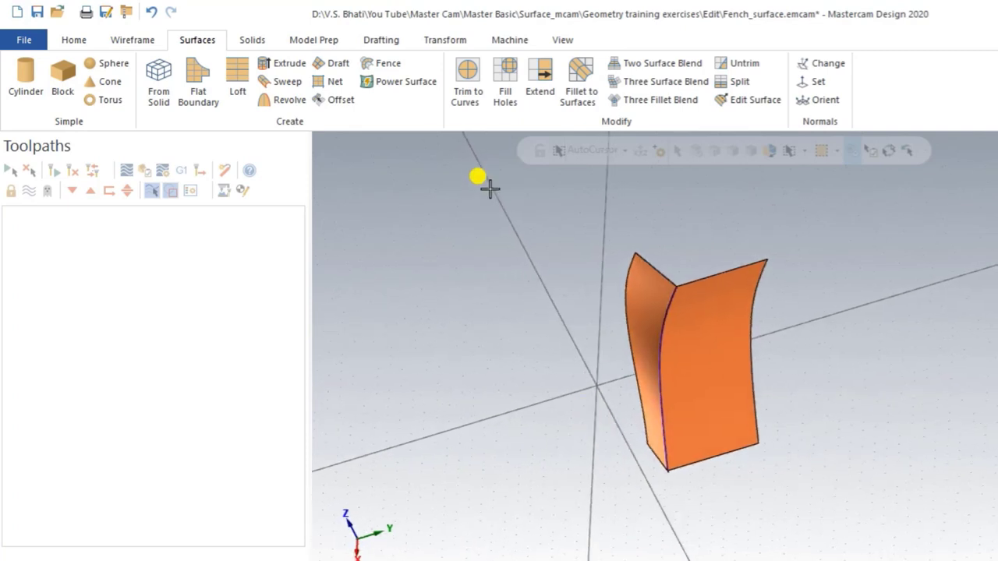
scroll(630, 408, "down", 1)
scroll(631, 414, "down", 1)
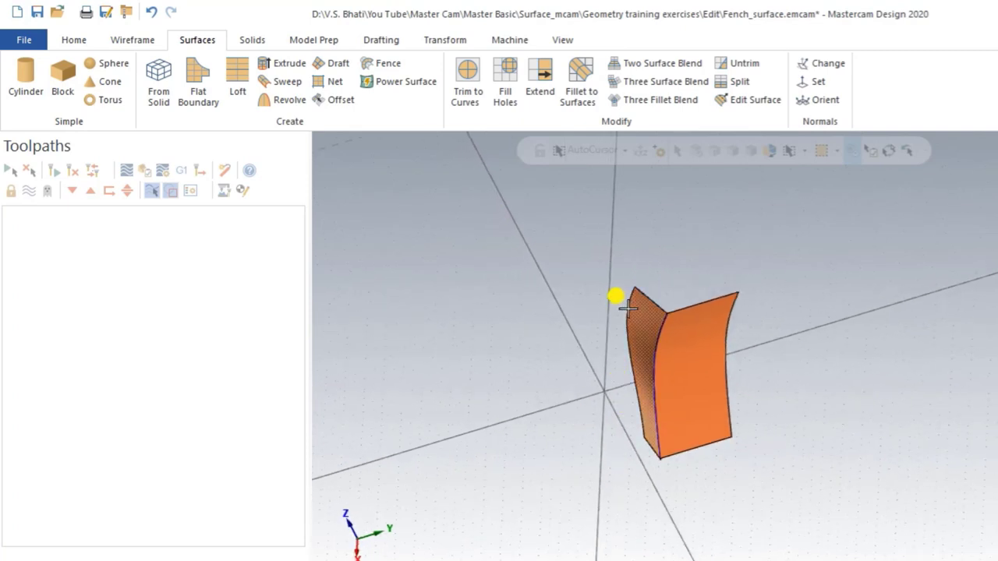
scroll(618, 295, "down", 1)
scroll(623, 293, "down", 1)
scroll(629, 291, "down", 1)
middle_click_drag(631, 392, 632, 402)
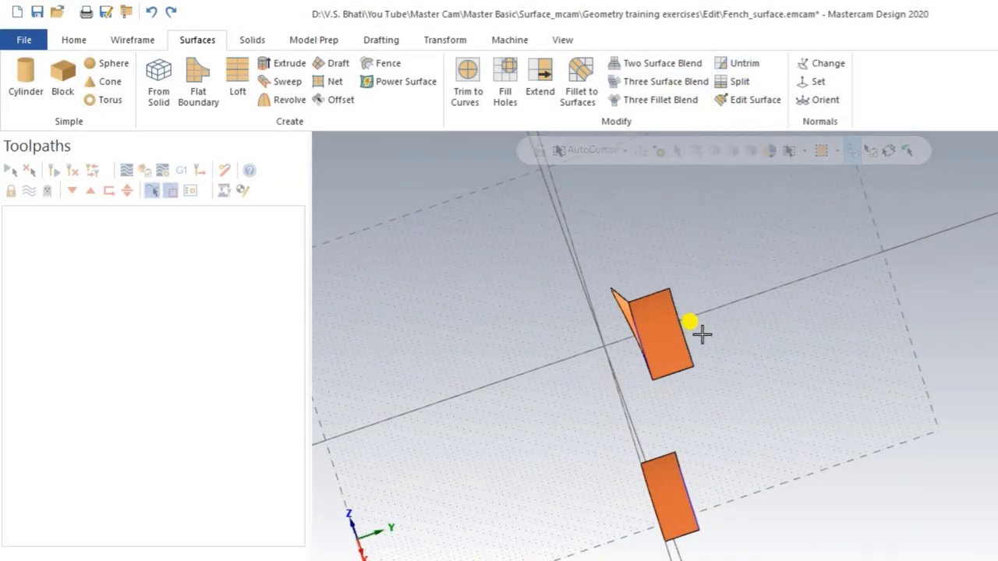
middle_click_drag(702, 334, 724, 263)
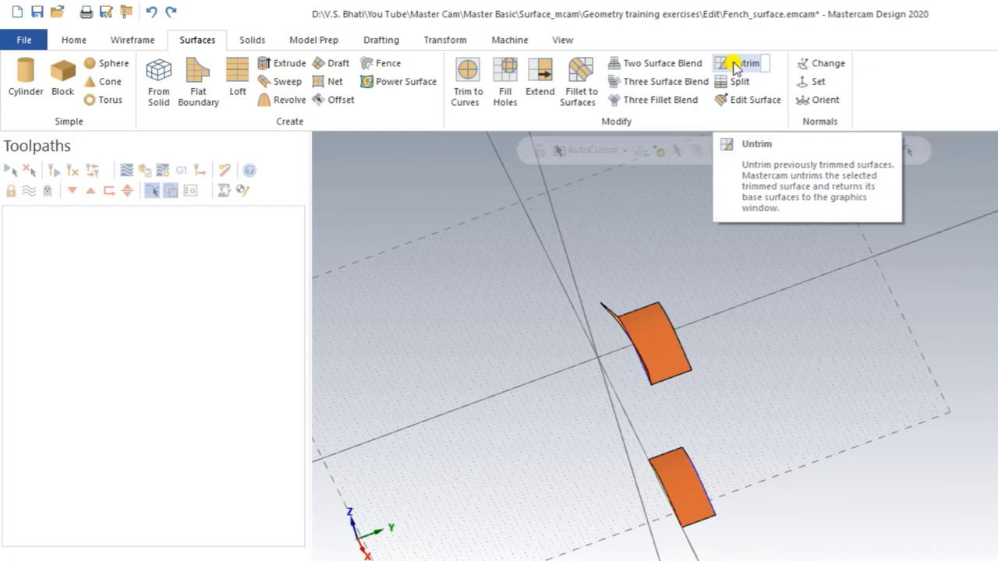
left_click(734, 69)
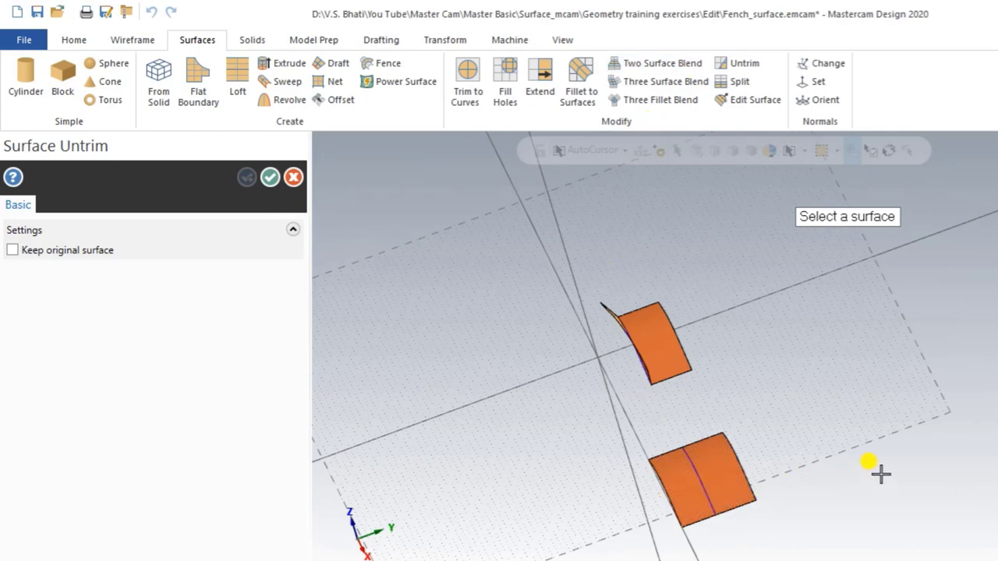
Step: Orbit the view around the two curved surfaces being untrimmed
mouse_move(880, 472)
middle_mouse_down()
mouse_move(862, 499)
mouse_move(873, 475)
mouse_move(877, 484)
middle_mouse_up()
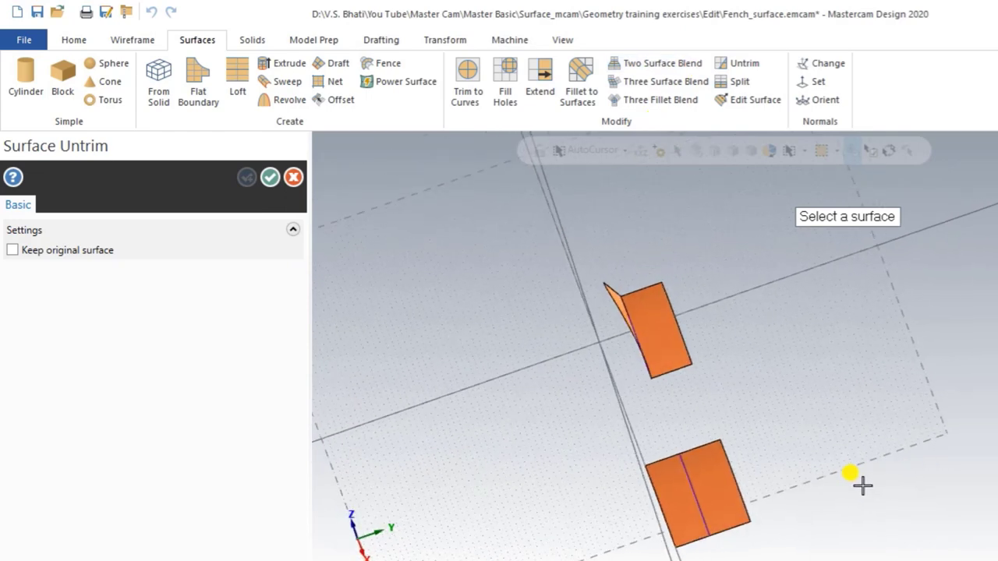
mouse_move(714, 496)
middle_mouse_down()
mouse_move(736, 483)
mouse_move(660, 511)
middle_mouse_up()
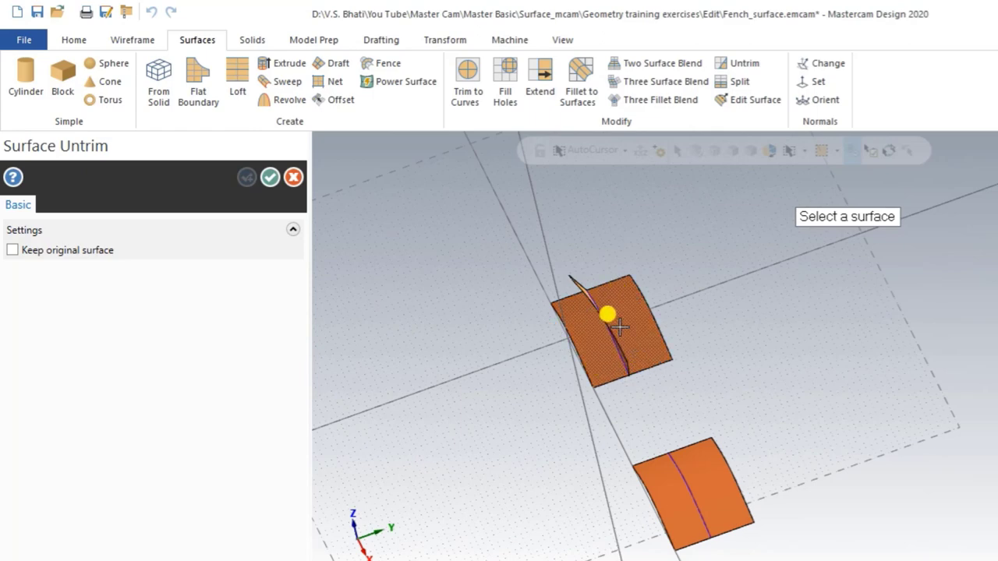
Step: Apply the untrim, switch to Top view, and select the plate with three holes
left_click(299, 178)
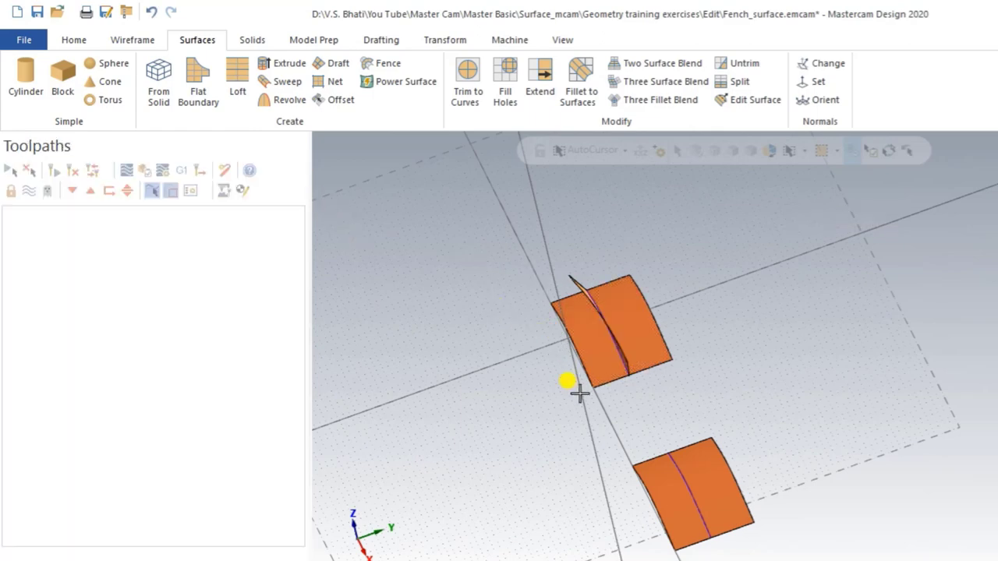
middle_click_drag(568, 382, 599, 396)
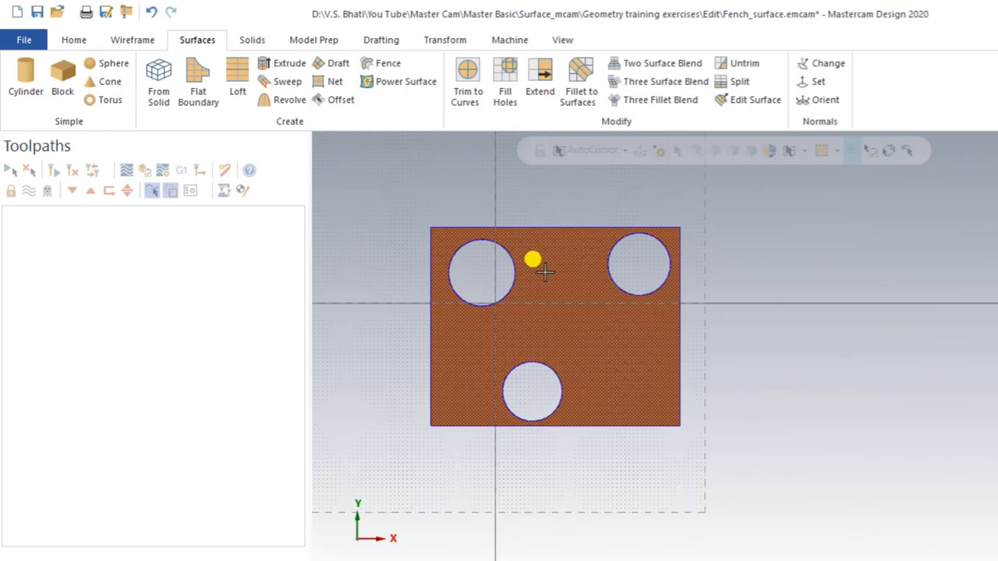
left_click(544, 272)
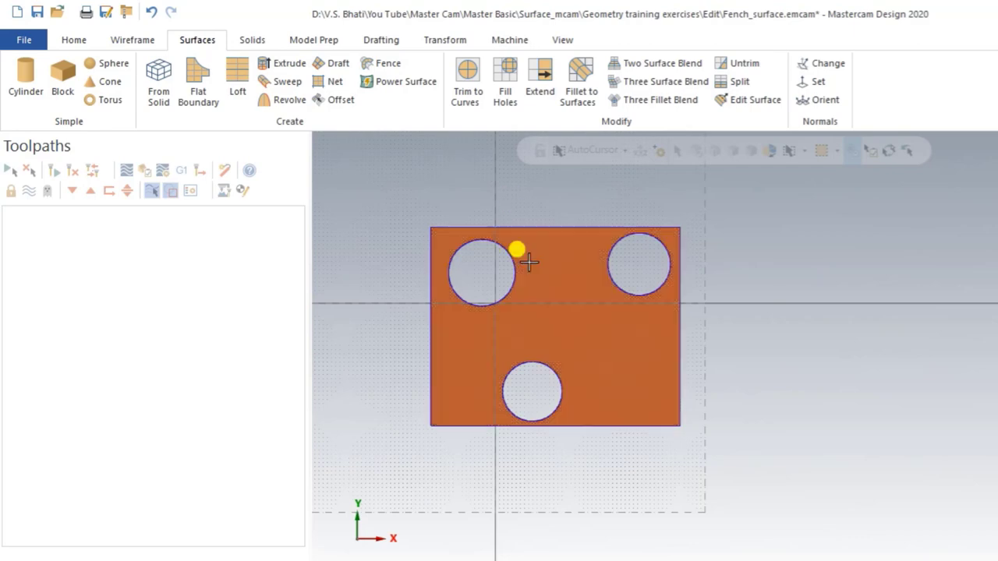
left_click(566, 281)
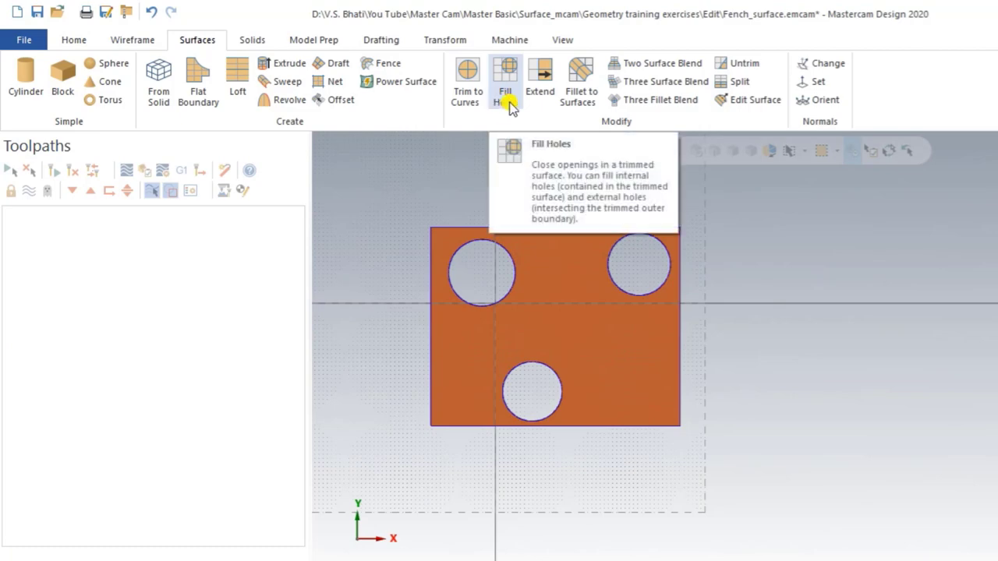
left_click(508, 102)
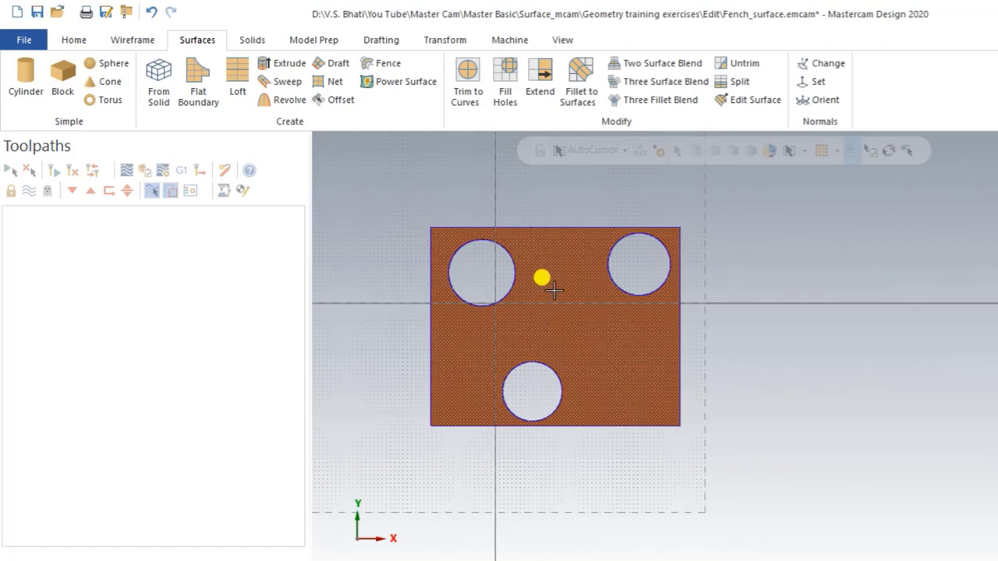
left_click(542, 293)
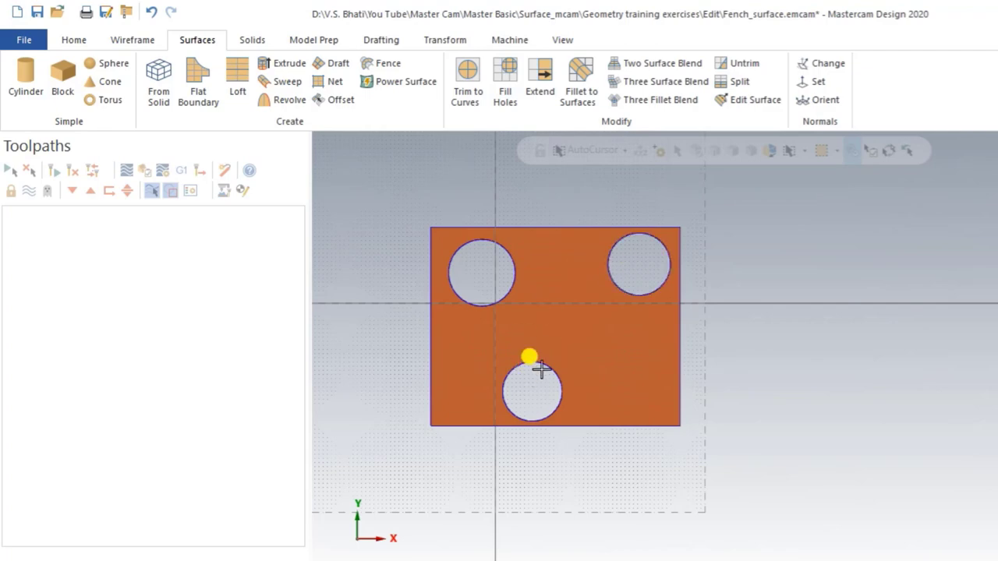
left_click(562, 347)
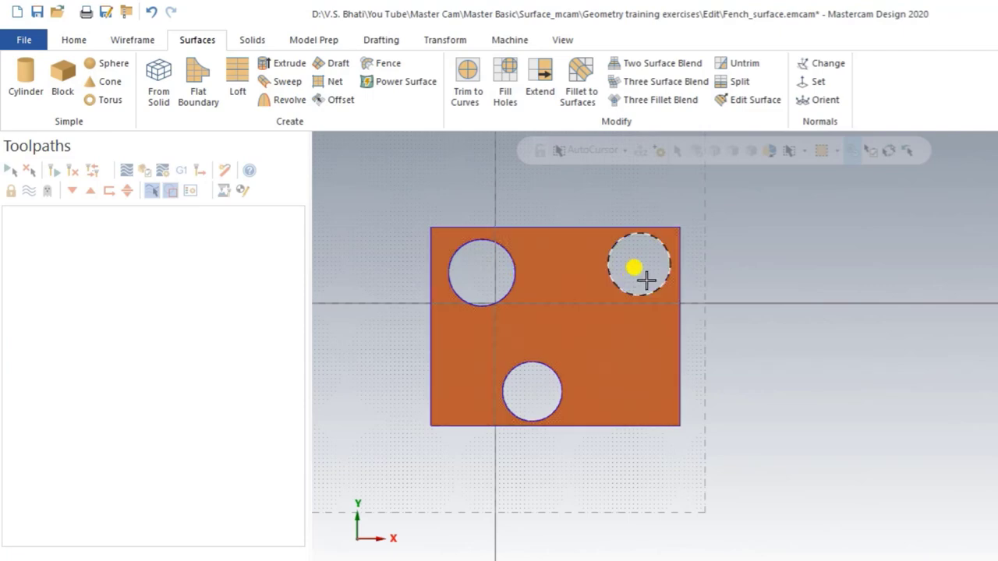
Step: Fill the plate's upper-left, upper-right and bottom holes and confirm
left_click(505, 82)
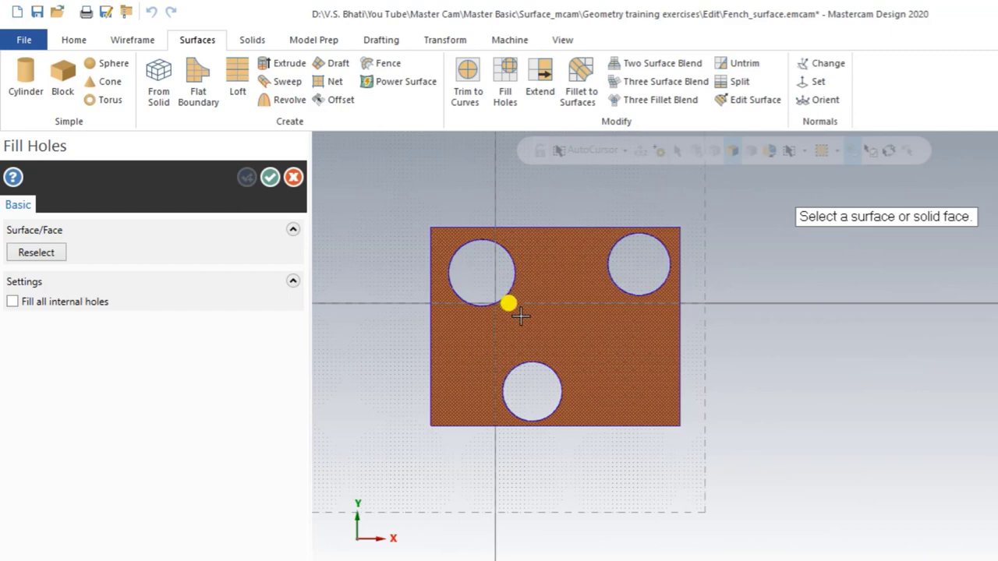
left_click(517, 270)
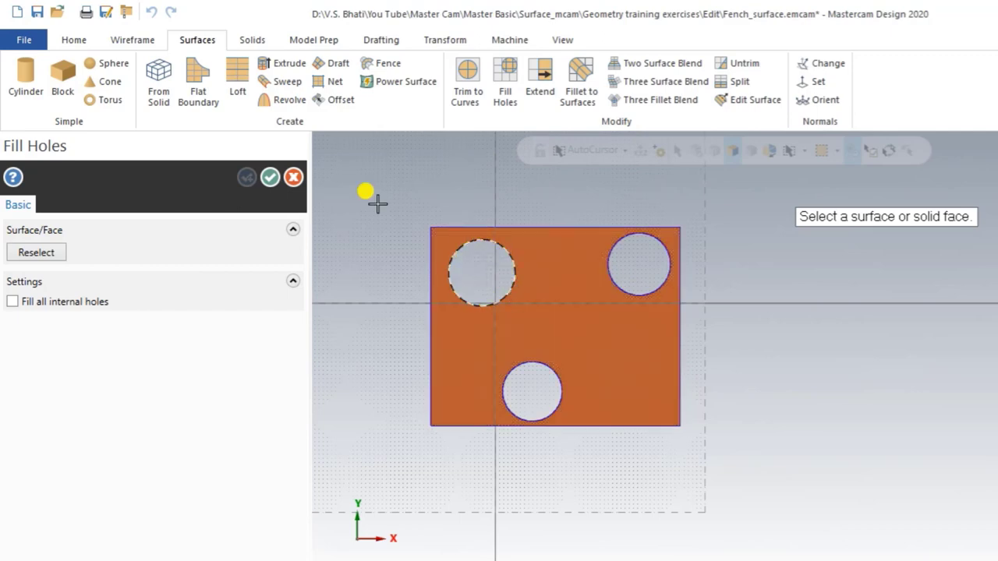
left_click(546, 285)
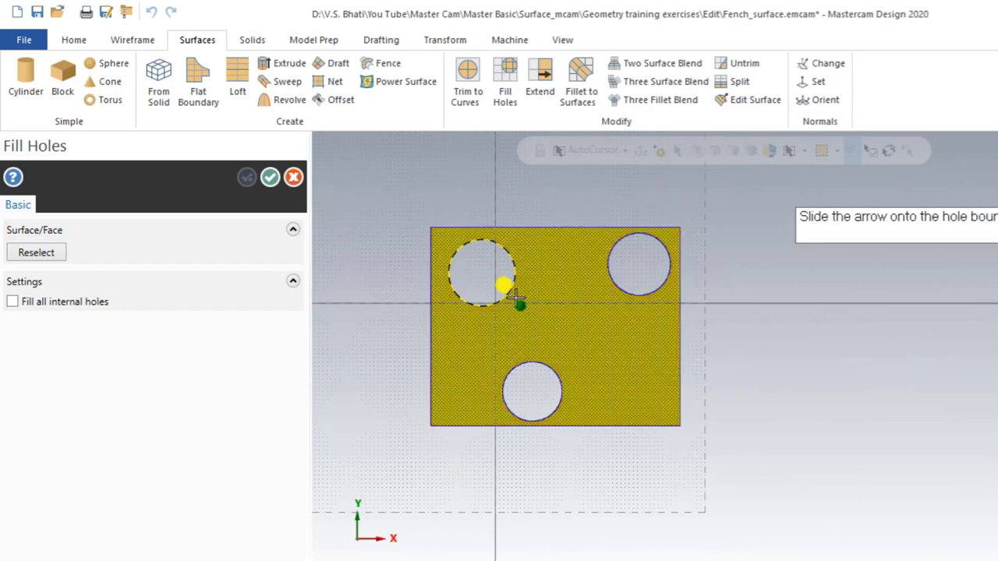
left_click(482, 273)
left_click(627, 330)
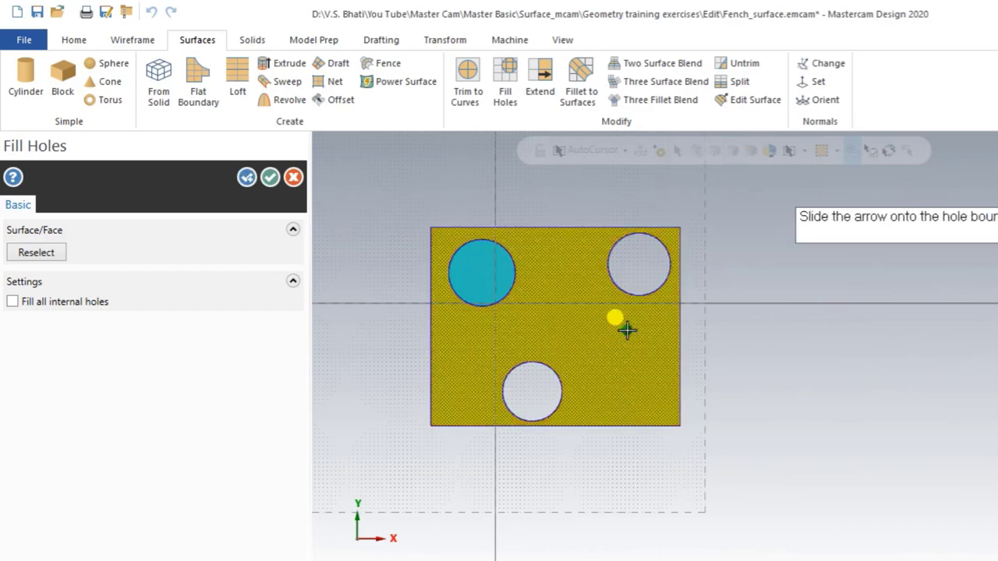
left_click(633, 265)
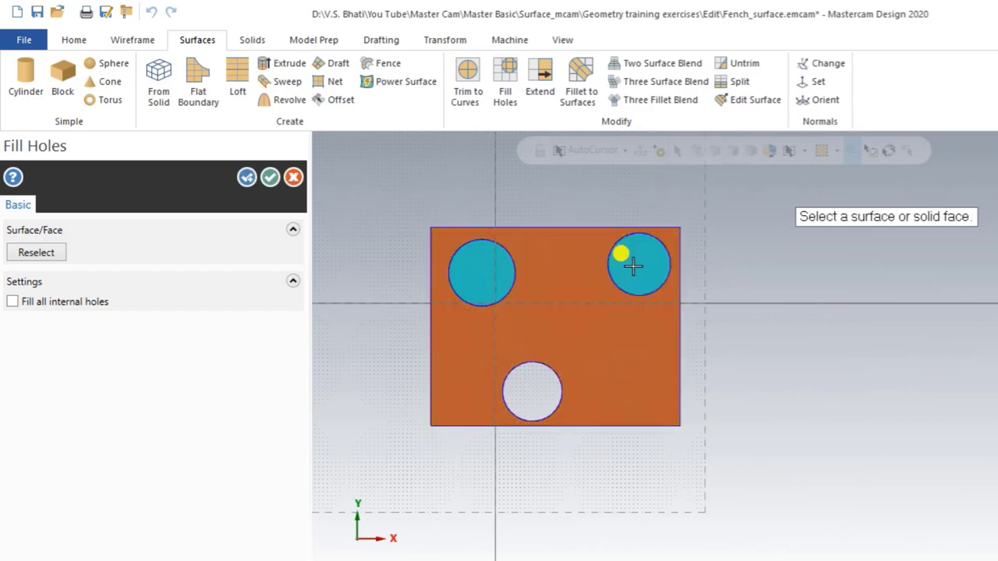
left_click(577, 351)
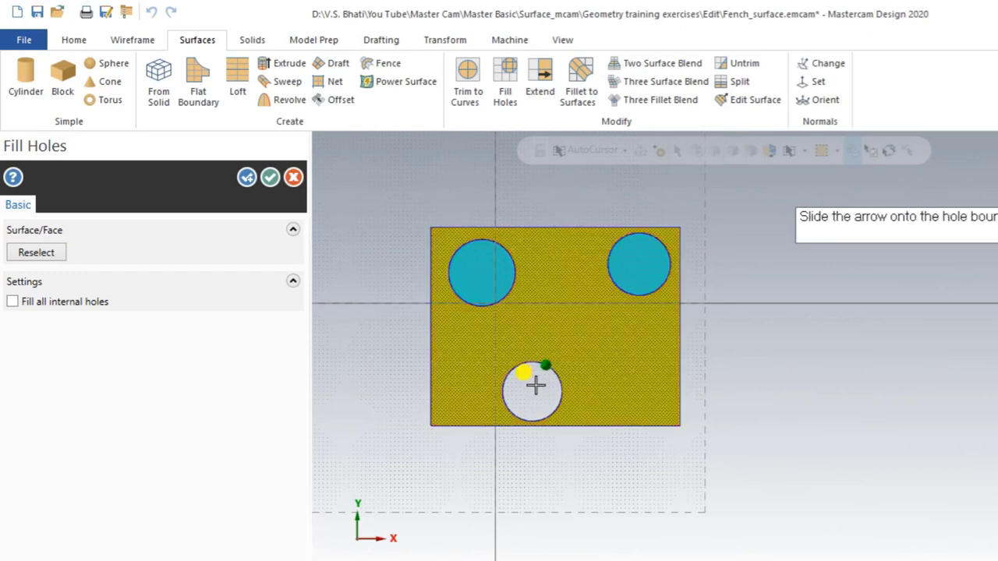
left_click(549, 382)
mouse_move(586, 388)
middle_mouse_down()
mouse_move(593, 292)
mouse_move(584, 283)
mouse_move(543, 288)
middle_mouse_up()
left_click(270, 177)
Step: Orbit and zoom around the filled plate, checking the top-left hole patch
middle_click_drag(507, 336, 513, 430)
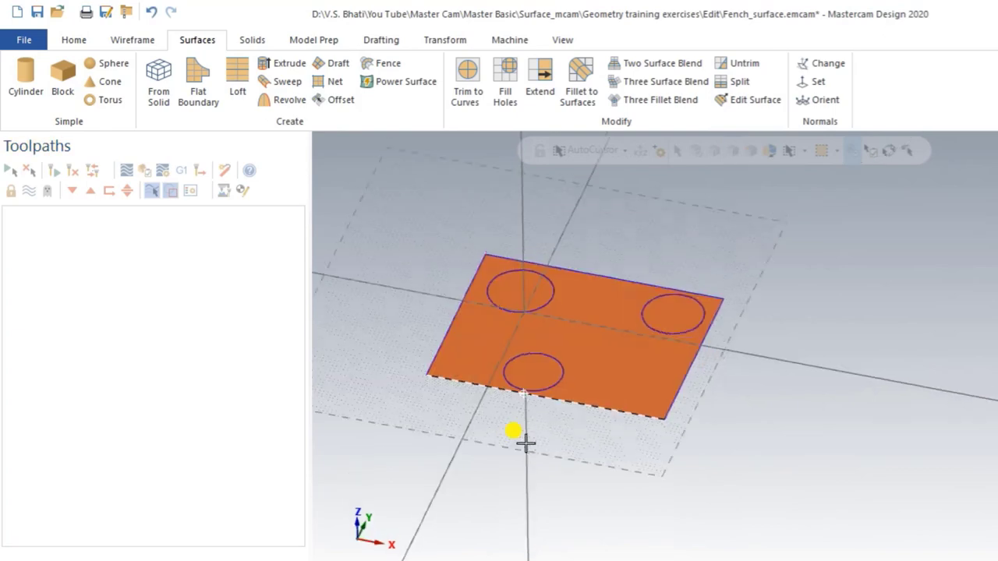
scroll(524, 324, "up", 2)
scroll(515, 409, "up", 2)
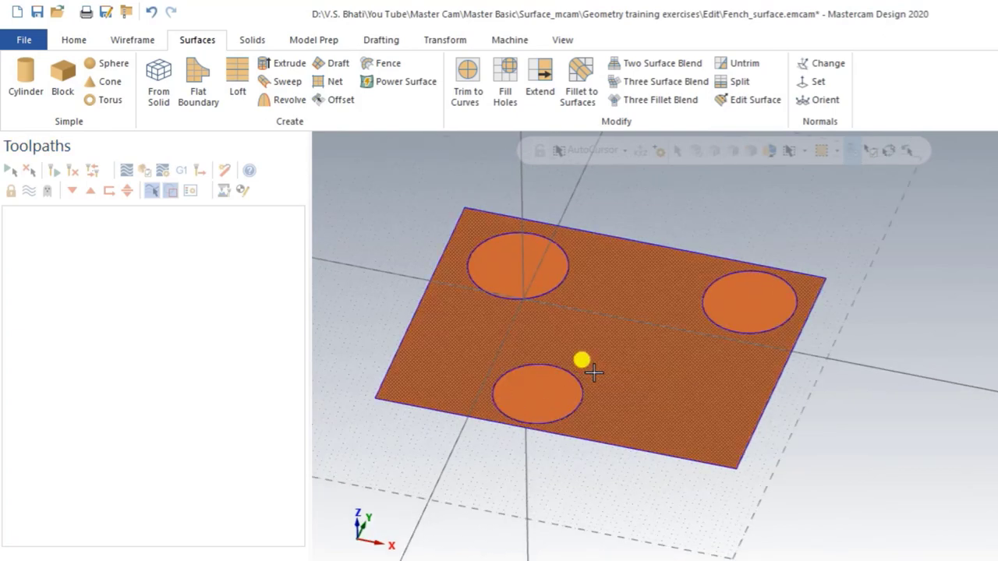
mouse_move(593, 372)
middle_mouse_down()
mouse_move(617, 323)
mouse_move(638, 356)
mouse_move(585, 372)
mouse_move(594, 367)
mouse_move(598, 379)
middle_mouse_up()
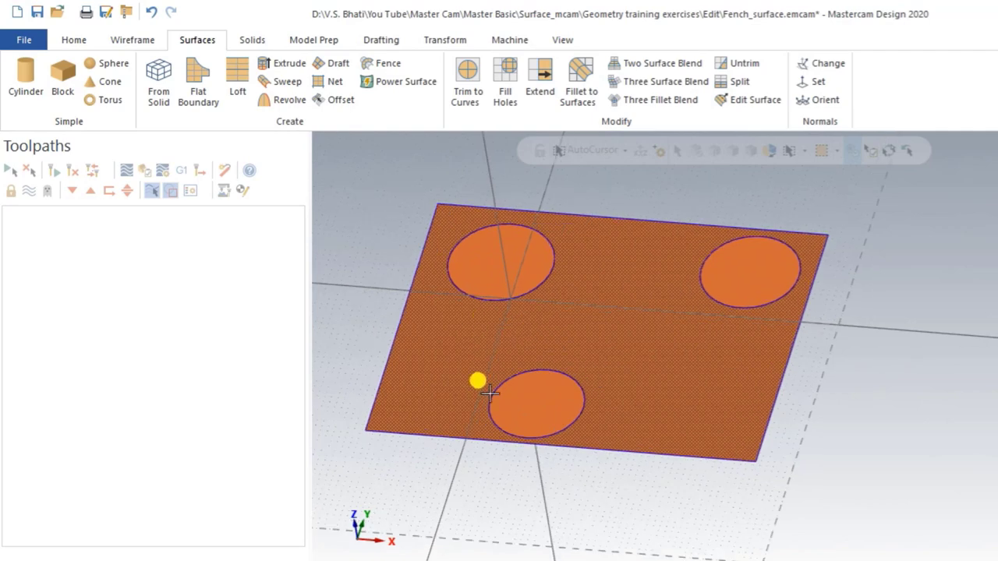
left_click(495, 273)
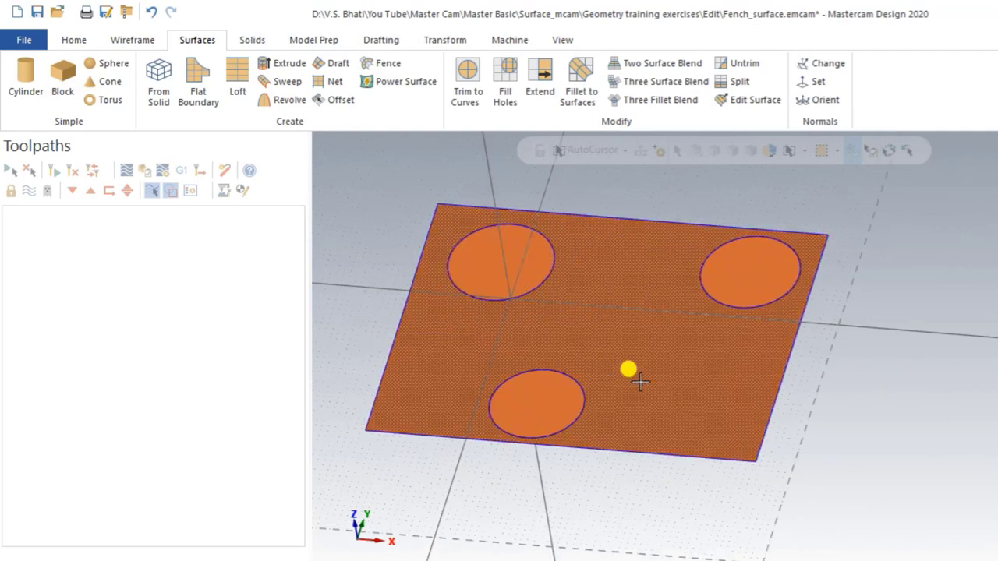
mouse_move(639, 372)
middle_mouse_down()
mouse_move(646, 354)
mouse_move(628, 364)
middle_mouse_up()
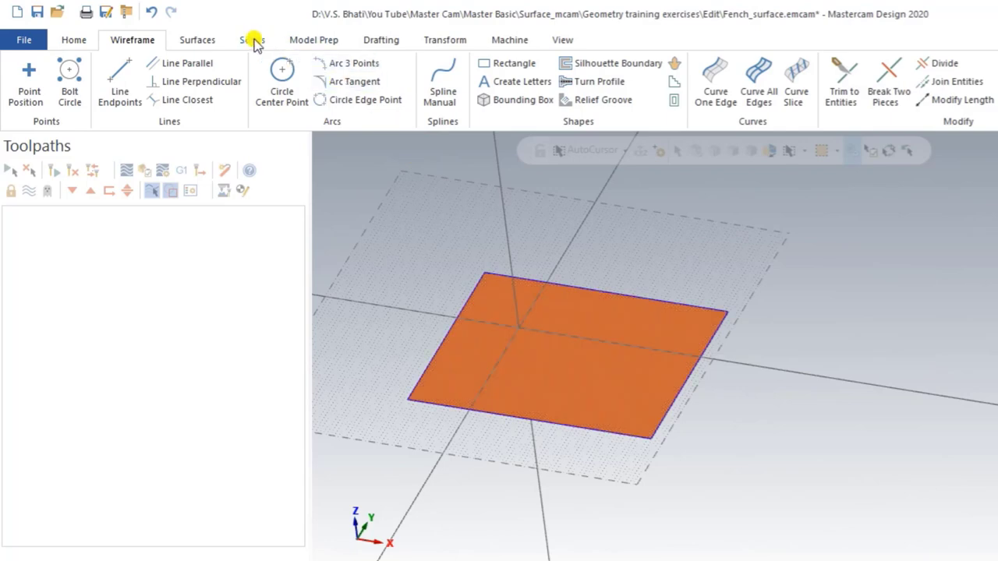
Step: Bring up the flat rectangular surface in surface modelling and orbit it edge-on
left_click(219, 41)
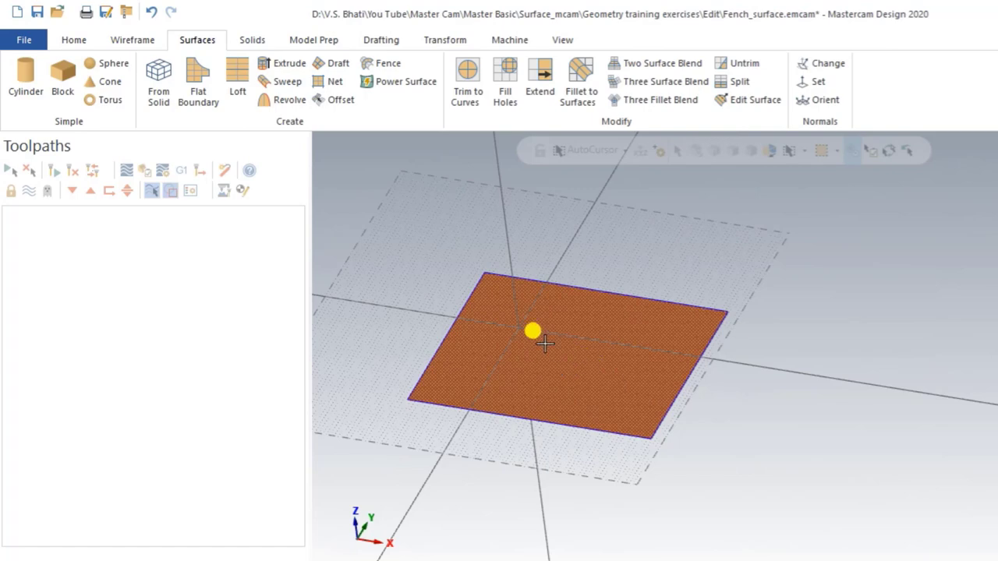
scroll(542, 321, "up", 1)
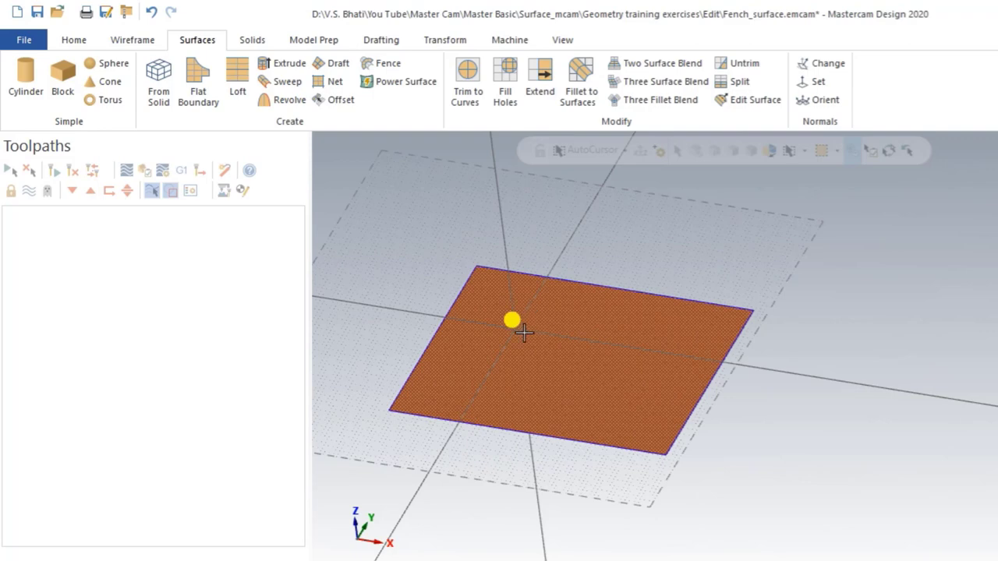
mouse_move(525, 364)
middle_mouse_down()
mouse_move(566, 305)
mouse_move(546, 304)
mouse_move(586, 335)
mouse_move(590, 297)
mouse_move(546, 323)
mouse_move(553, 343)
middle_mouse_up()
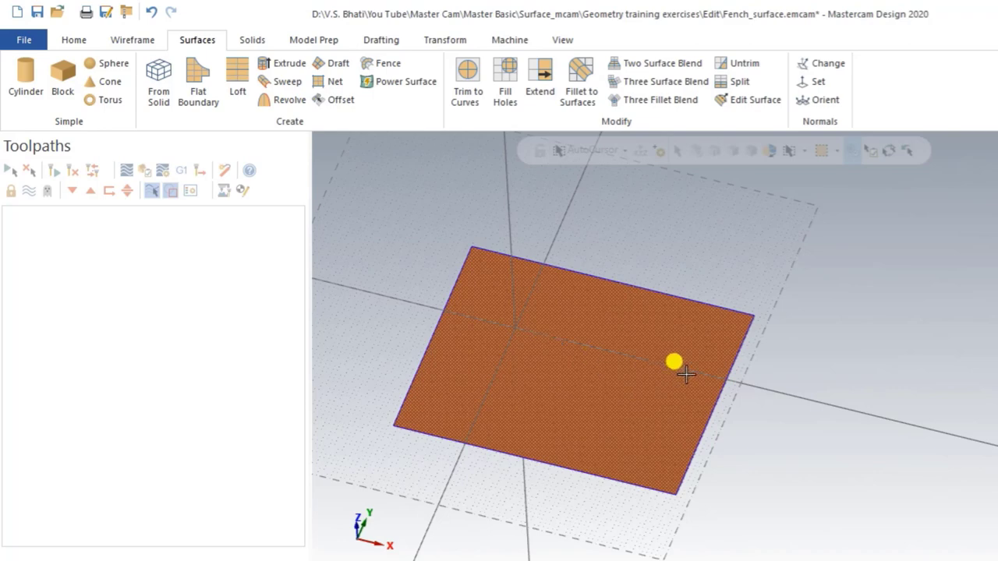
Step: Start a Surface Extend on the rectangular surface from its right edge
left_click(542, 74)
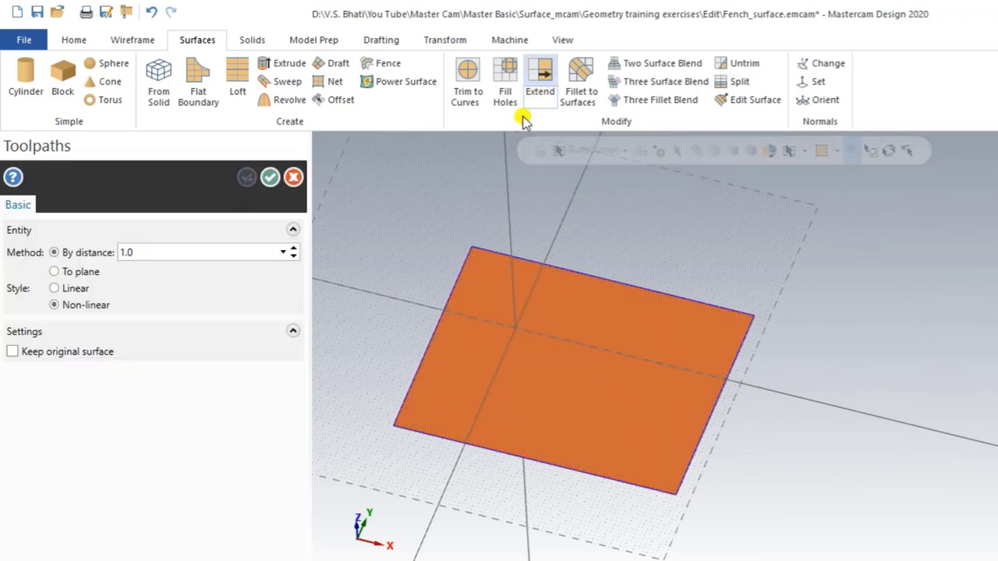
left_click(605, 336)
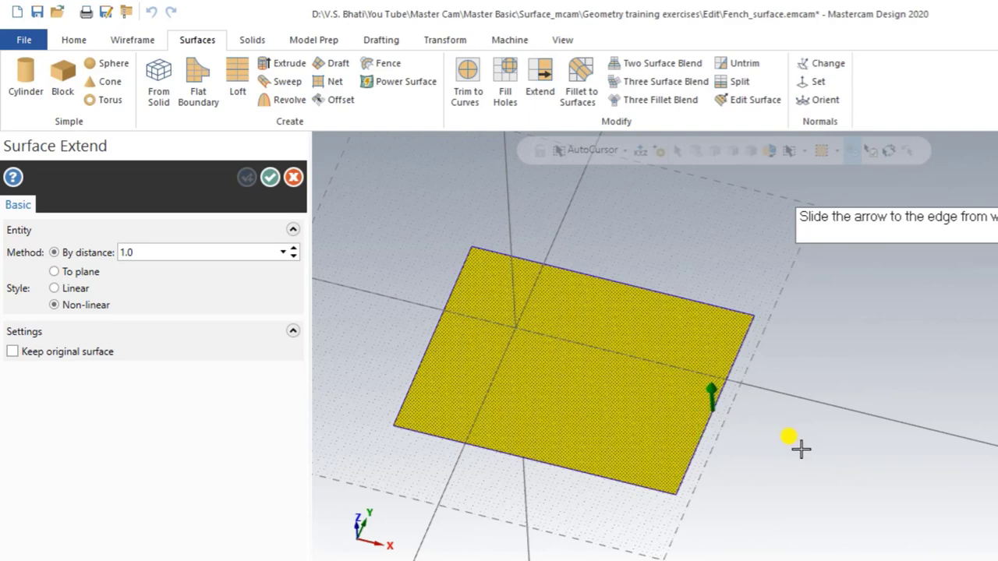
left_click(801, 451)
scroll(660, 426, "up", 2)
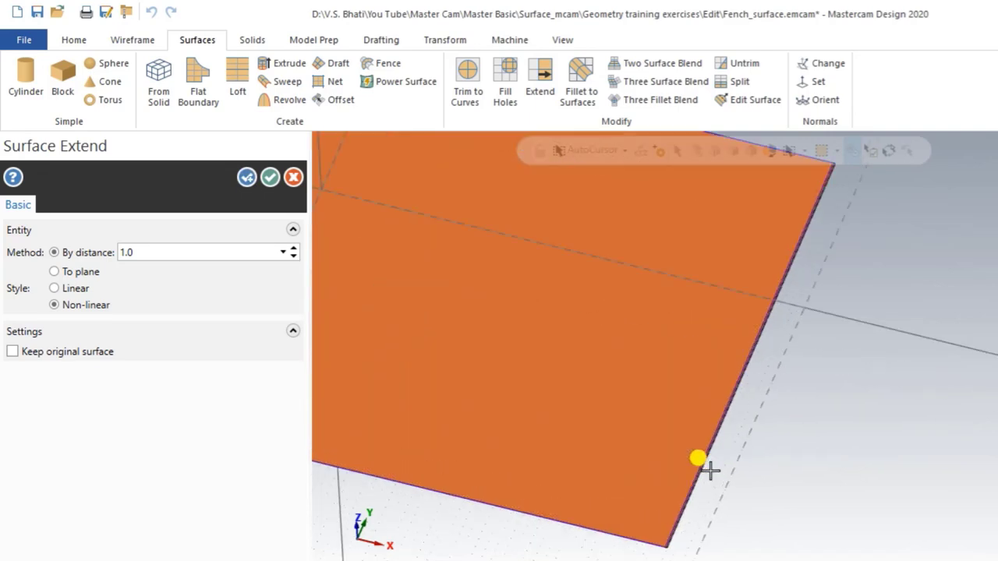
scroll(702, 461, "up", 2)
scroll(651, 515, "up", 2)
scroll(677, 499, "down", 1)
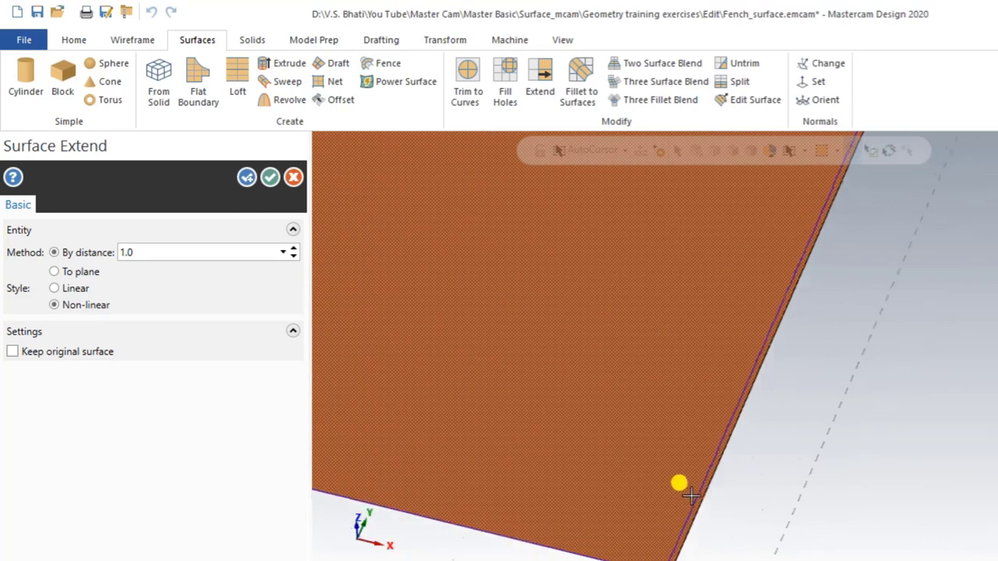
scroll(682, 476, "down", 1)
scroll(691, 480, "down", 1)
scroll(687, 478, "down", 2)
scroll(671, 472, "down", 2)
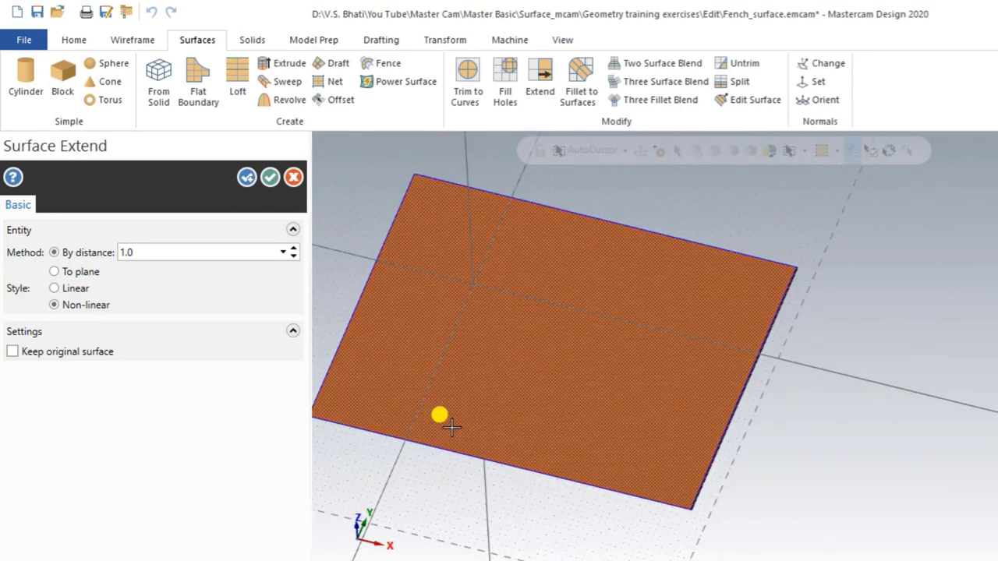
Step: Set the extension distance to 9.0, leaving the To plane option unused
left_click(292, 251)
left_click(292, 250)
left_click(292, 251)
left_click(293, 250)
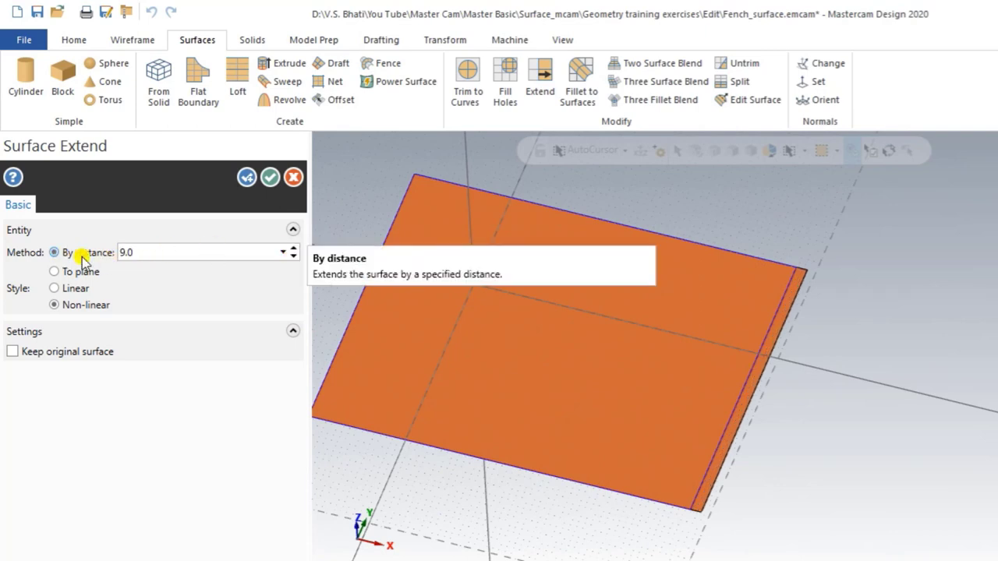
double_click(128, 252)
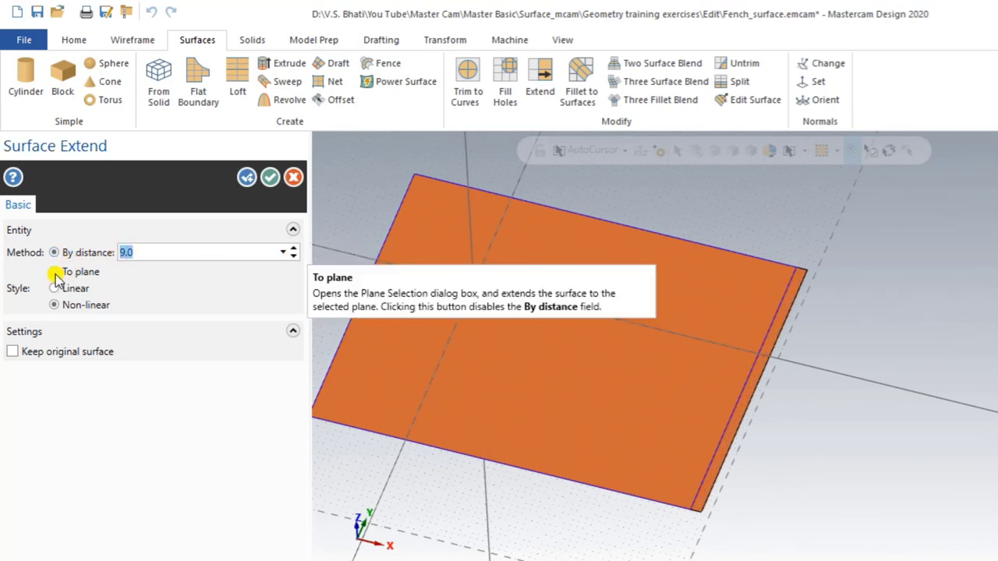
left_click(55, 272)
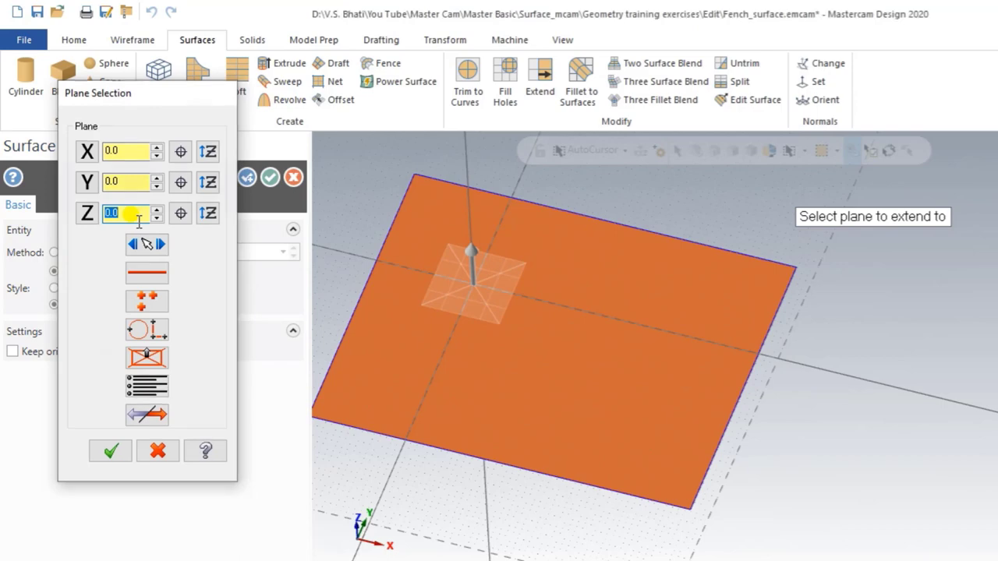
key("Escape")
left_click(55, 252)
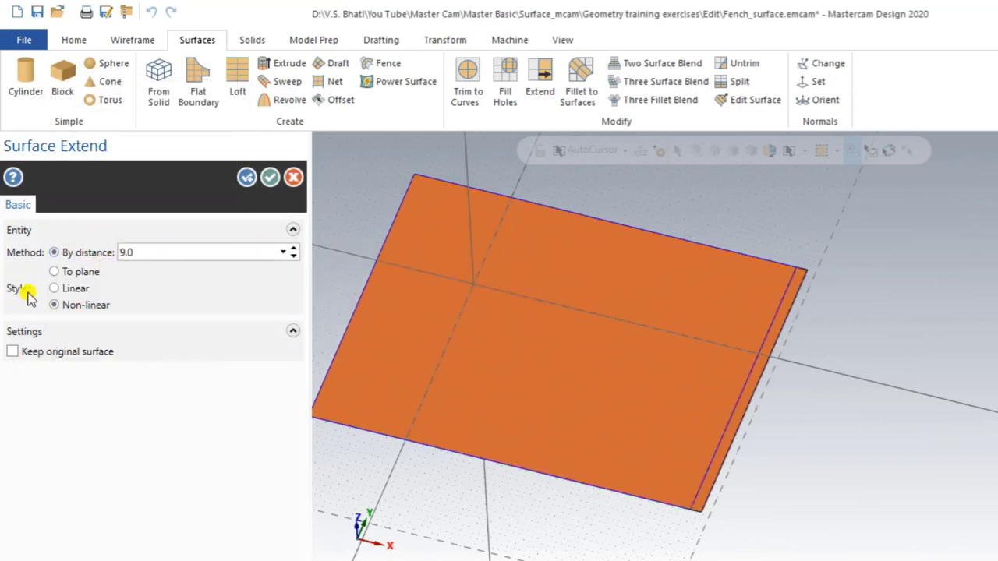
Step: Switch to a linear extension and add the bottom, left and top edges
left_click(67, 291)
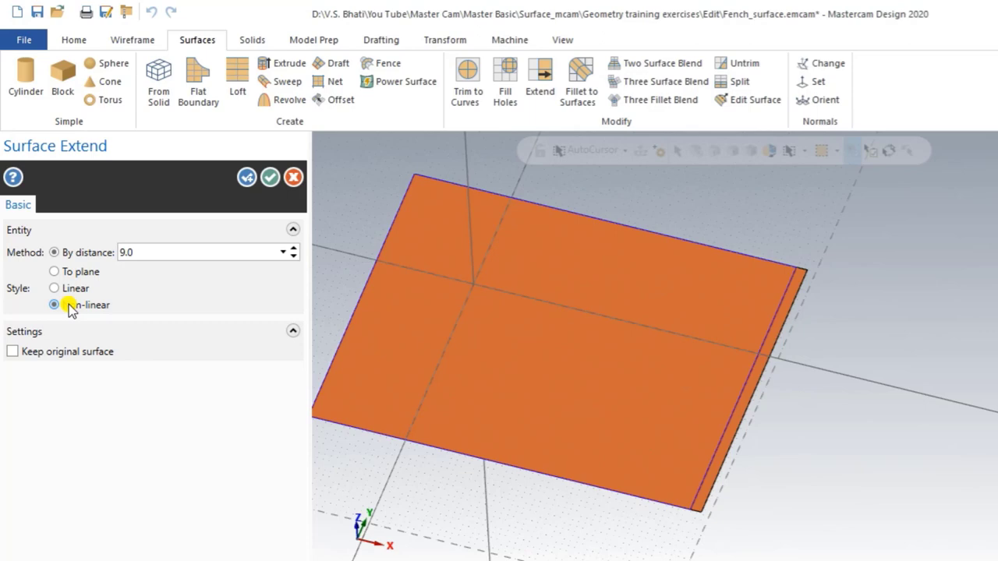
left_click(363, 314)
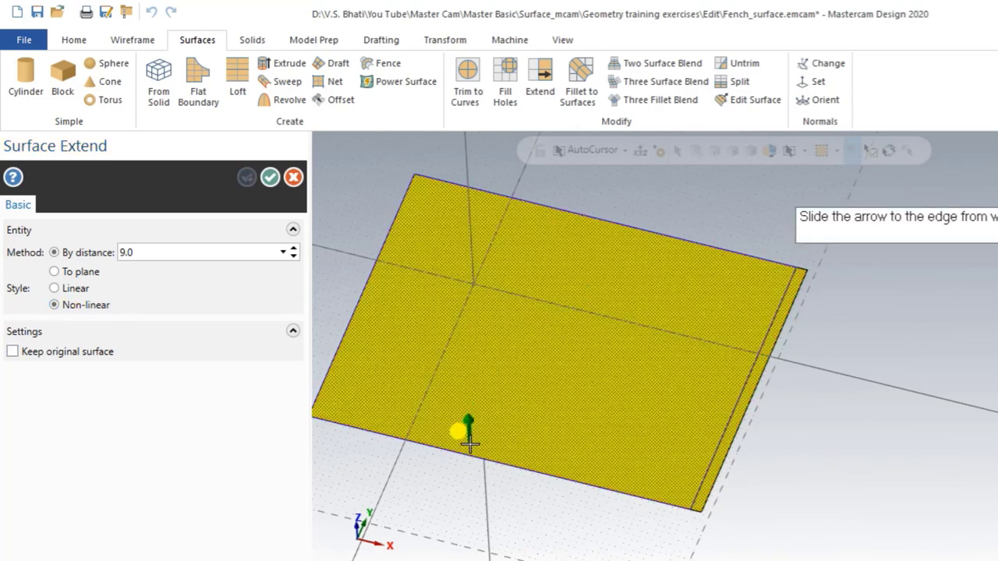
left_click(465, 494)
scroll(468, 486, "down", 2)
left_click(388, 373)
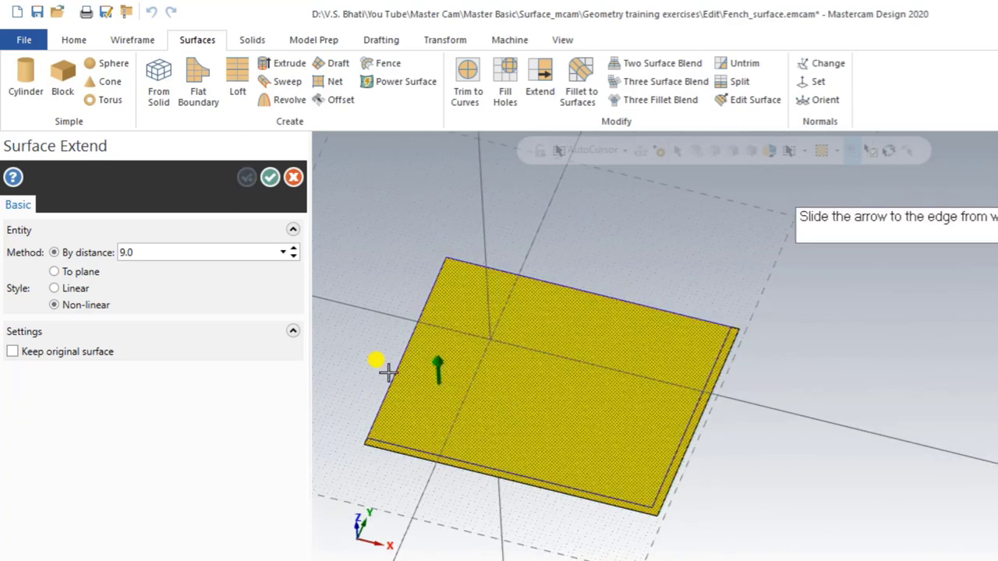
left_click(338, 341)
left_click(653, 320)
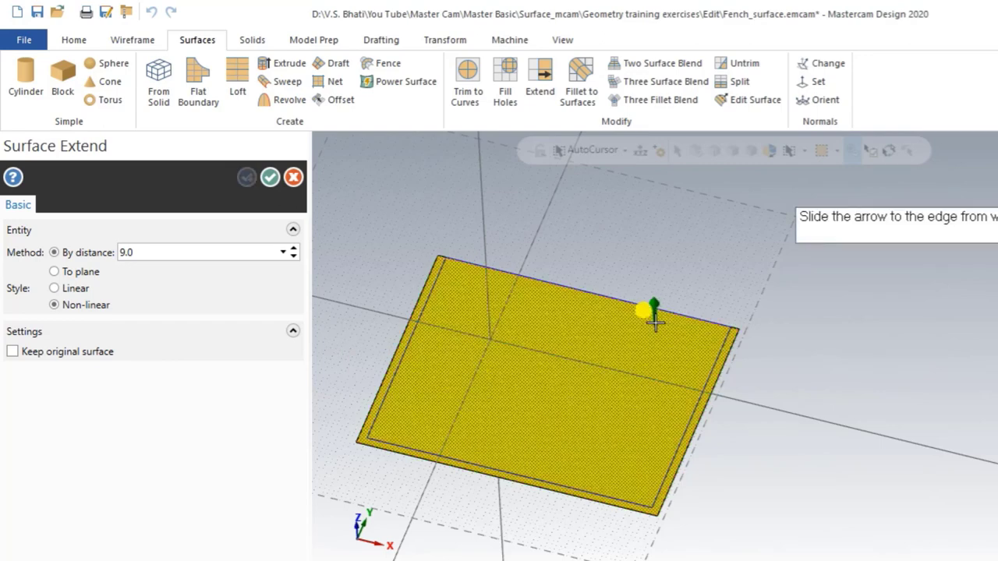
left_click(673, 257)
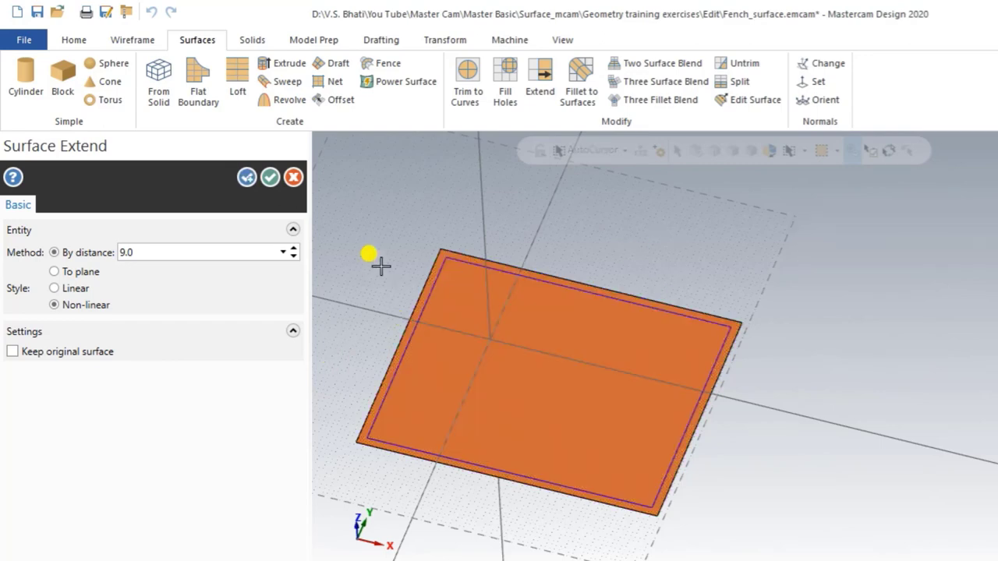
Step: Raise the extension distance to 21.0, apply it, and view the extended surface tilted
left_click(293, 248)
left_click(294, 248)
left_click(293, 248)
left_click(294, 248)
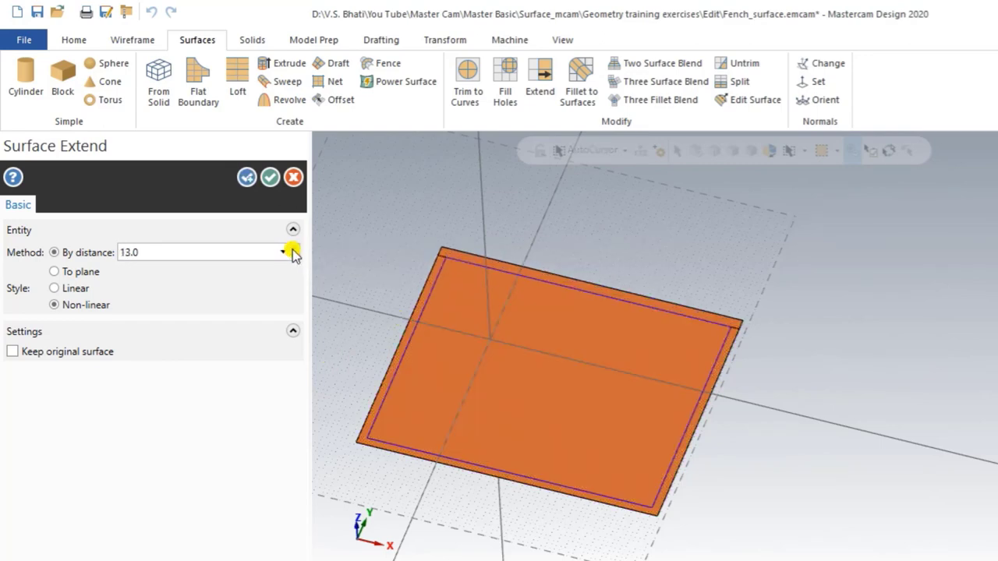
left_click(293, 248)
left_click(293, 248)
left_click(293, 248)
left_click(293, 248)
left_click(293, 248)
left_click(293, 248)
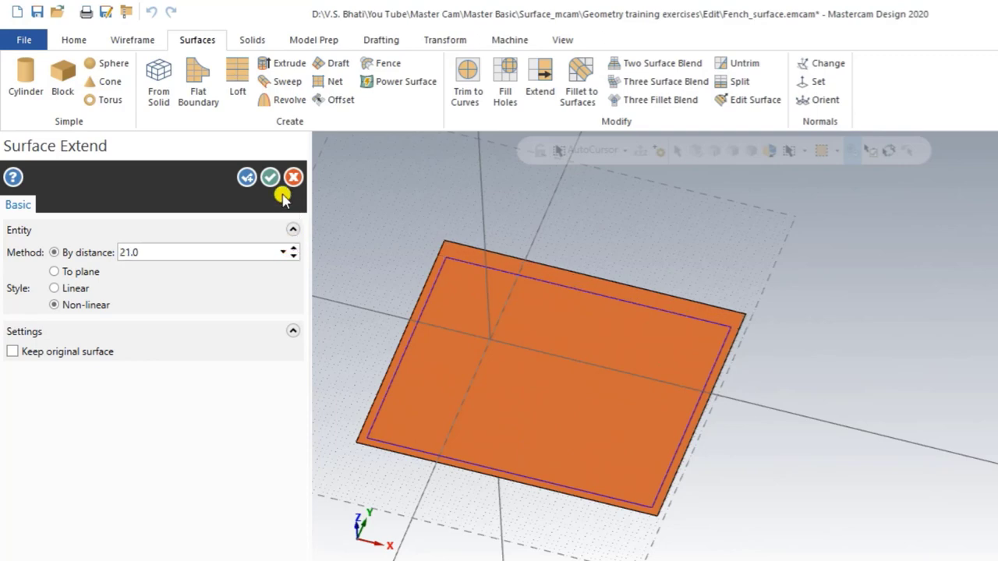
left_click(270, 177)
mouse_move(419, 383)
middle_mouse_down()
mouse_move(457, 367)
mouse_move(457, 408)
mouse_move(433, 403)
middle_mouse_up()
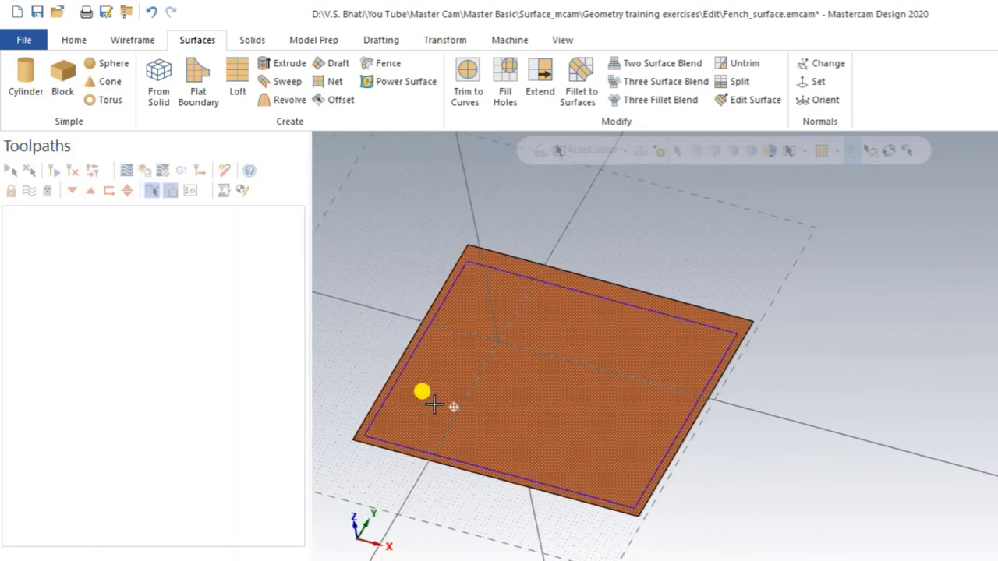
left_click(500, 155)
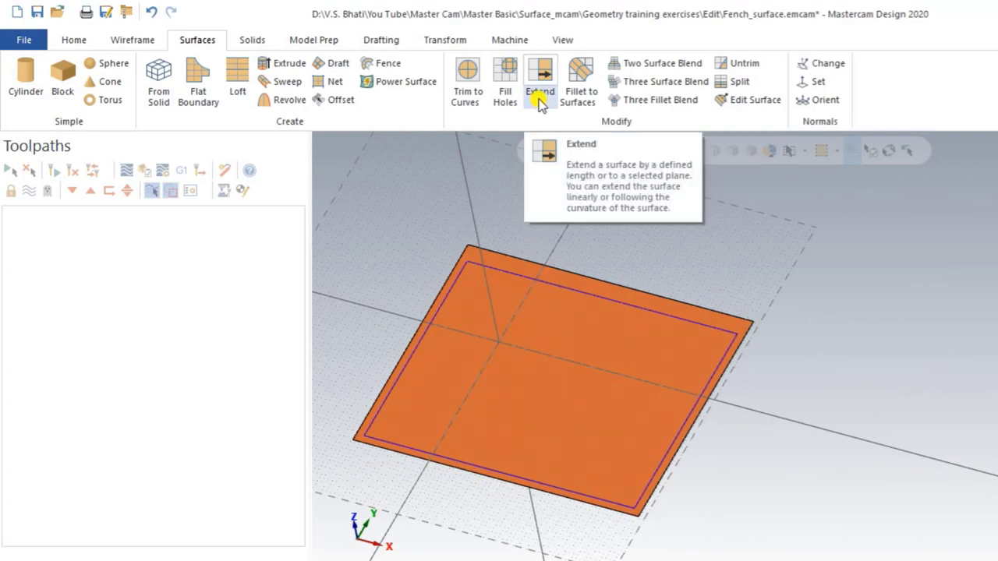
left_click(540, 99)
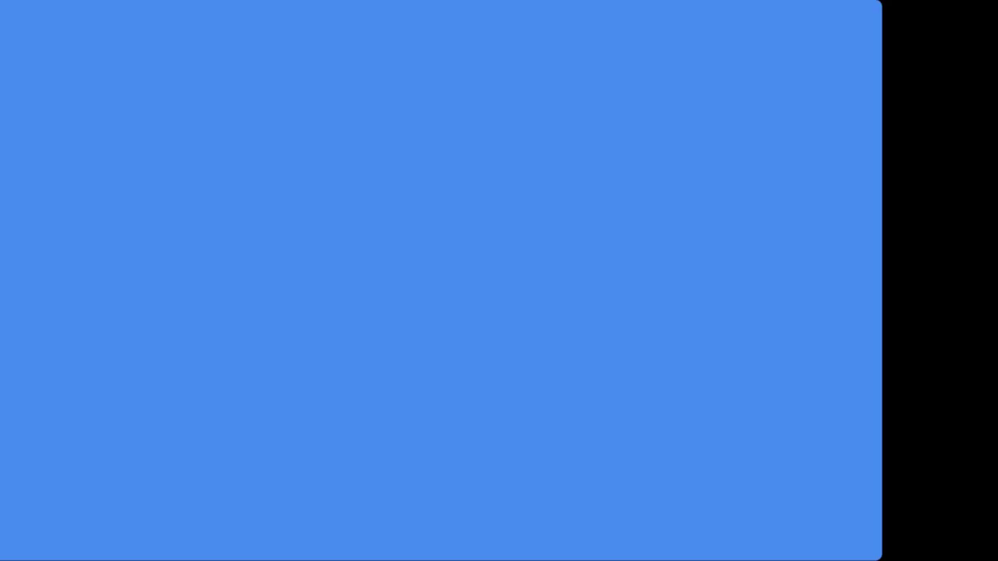